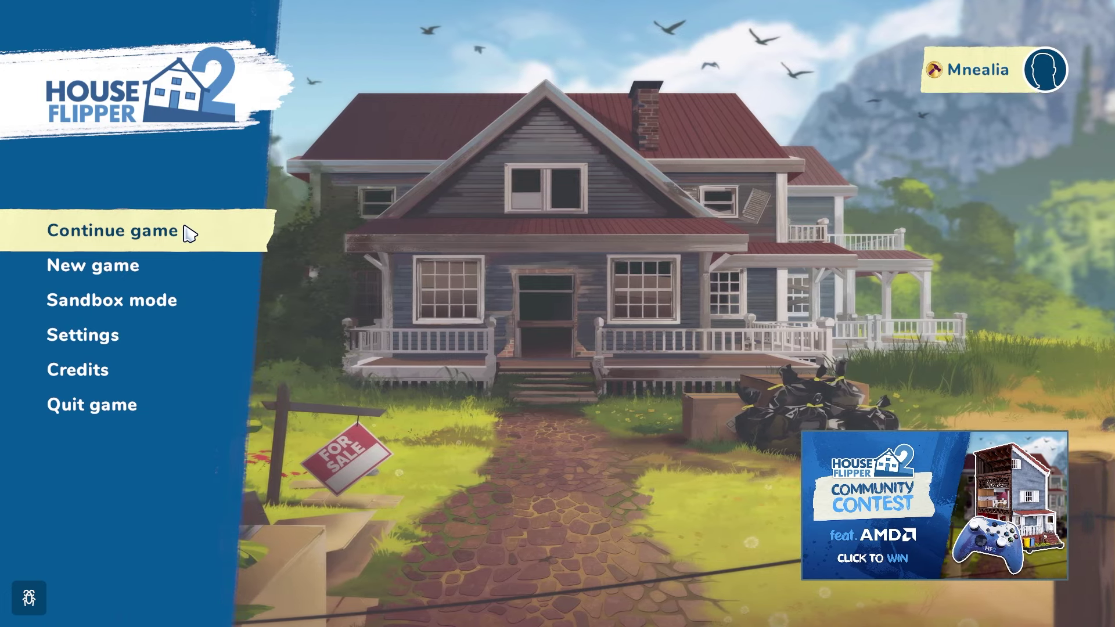
Continue the saved game, check the owned houses on the in-game laptop, and return to the main menu.
{"action": "left_click", "coordinate": [189, 232]}
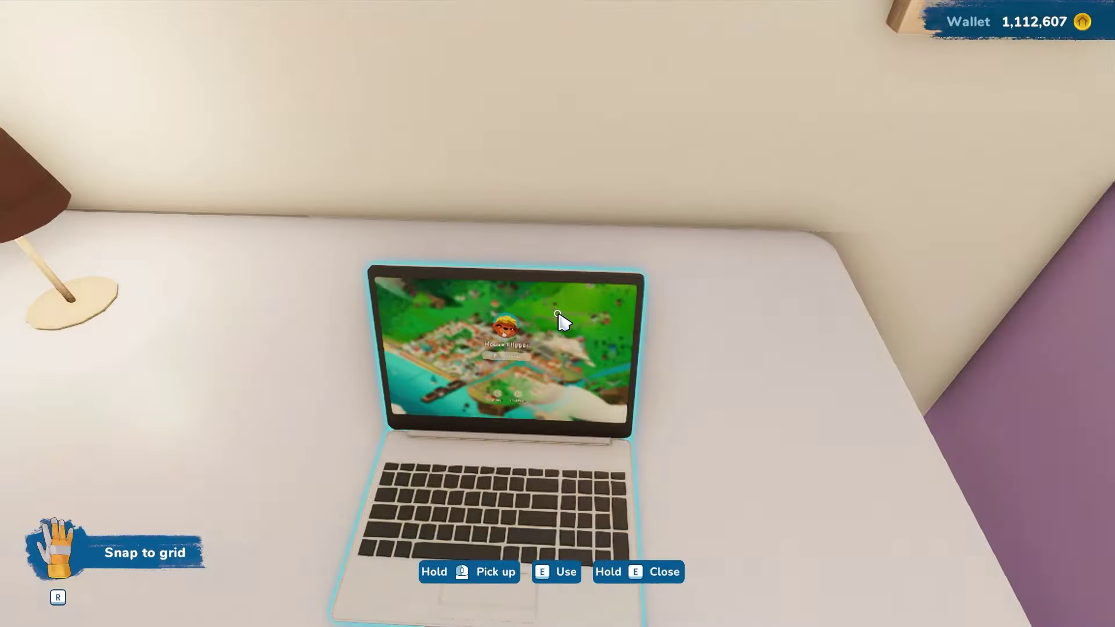
{"action": "key", "text": "e"}
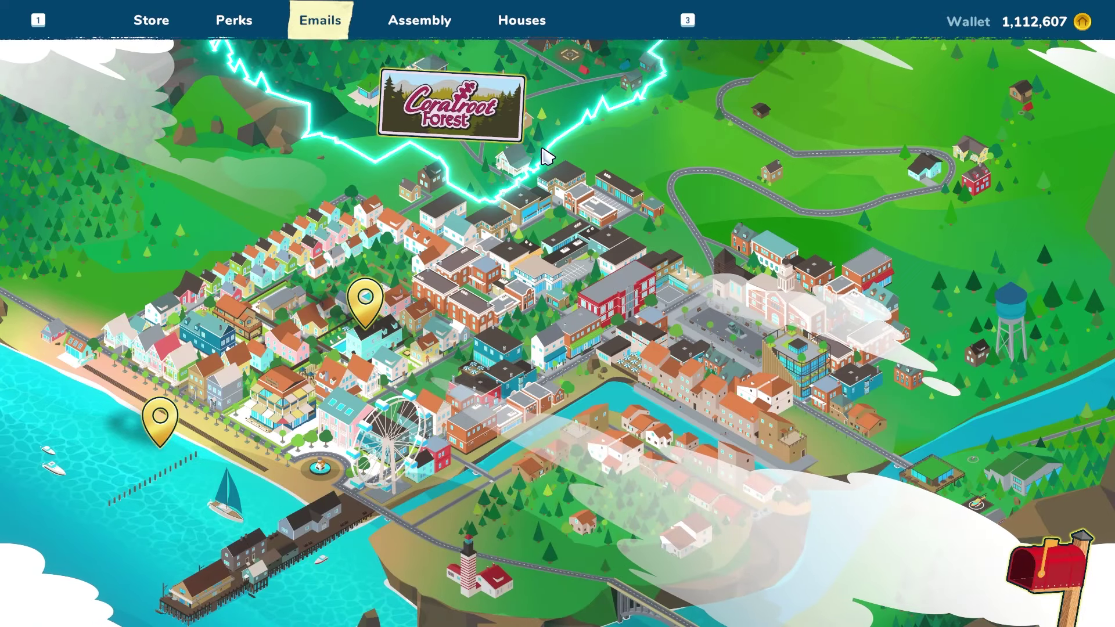
{"action": "left_click", "coordinate": [517, 28]}
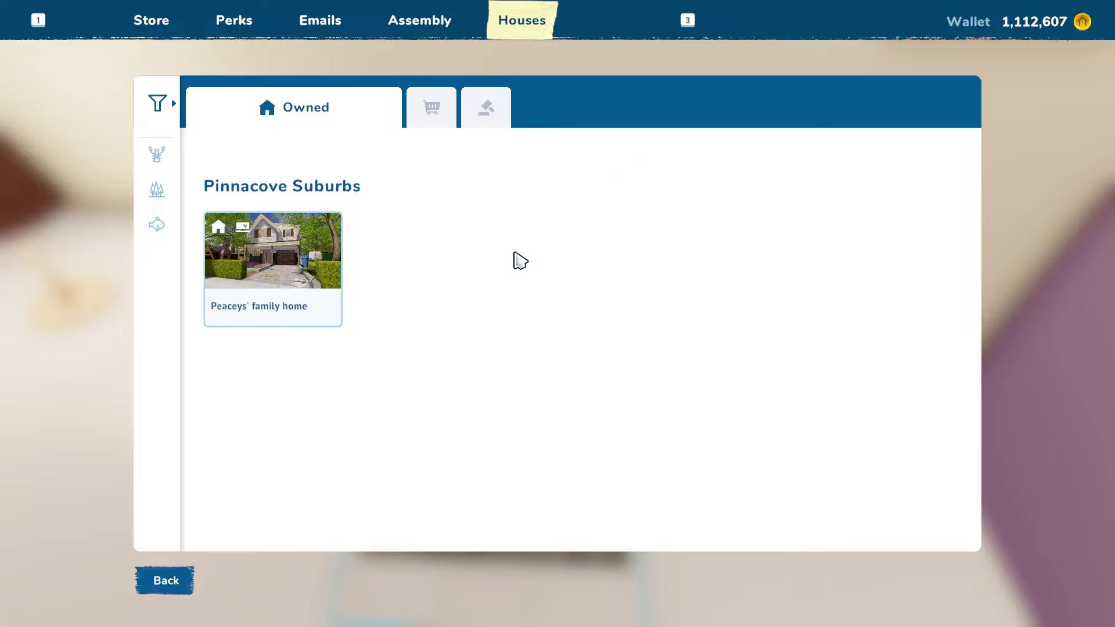
{"action": "left_click", "coordinate": [165, 580]}
{"action": "key", "text": "Escape"}
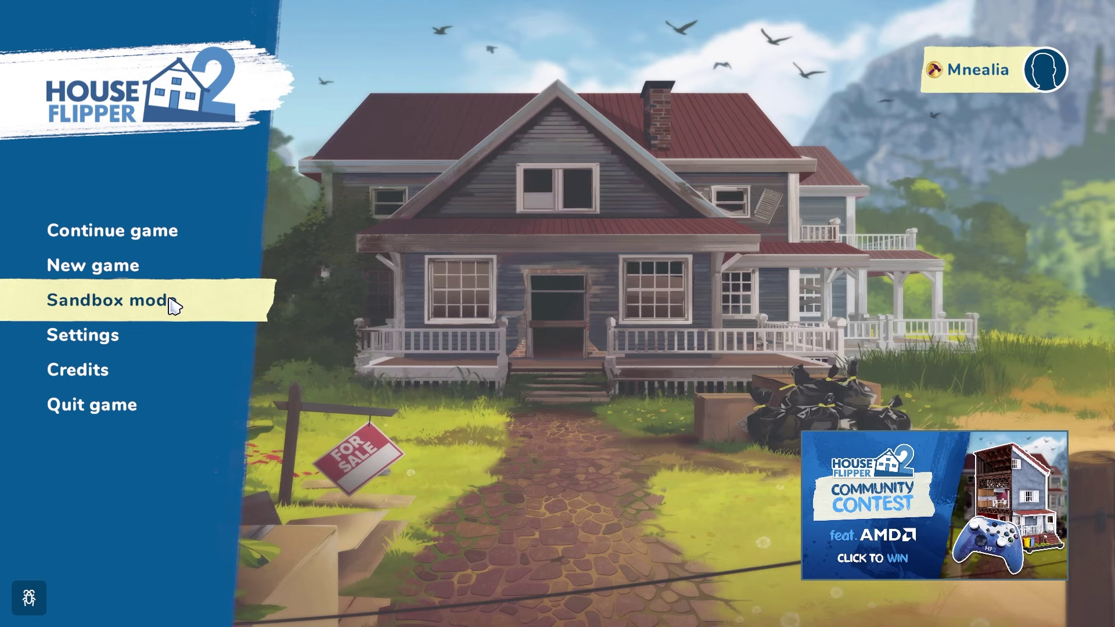
Open the Mods collection in Sandbox mode and launch the mod.io community content page from it.
{"action": "left_click", "coordinate": [172, 304]}
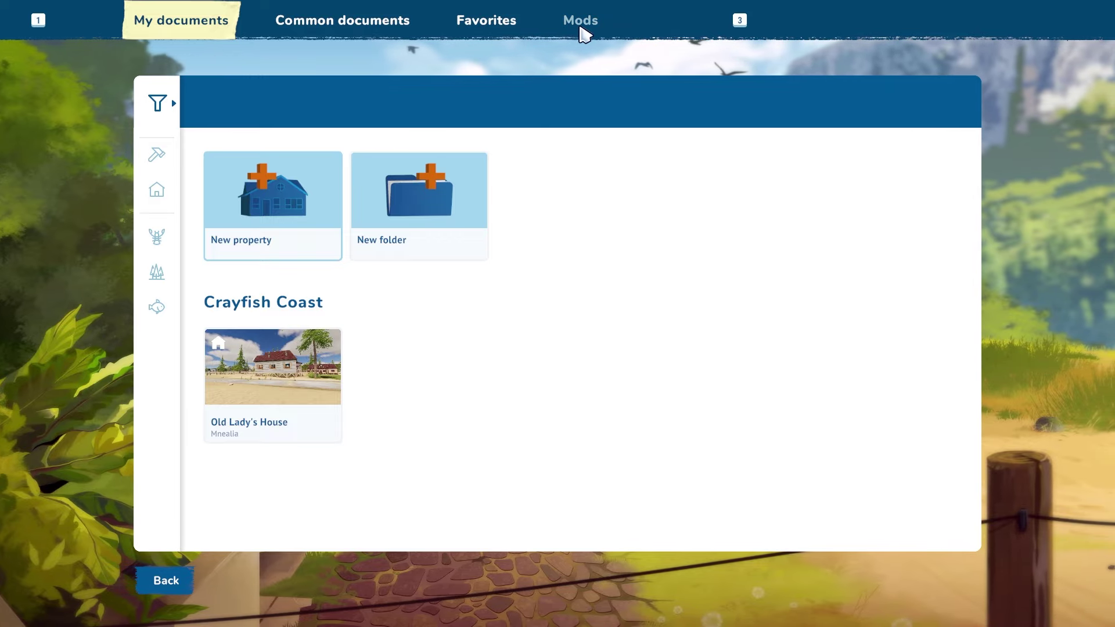
{"action": "left_click", "coordinate": [579, 33]}
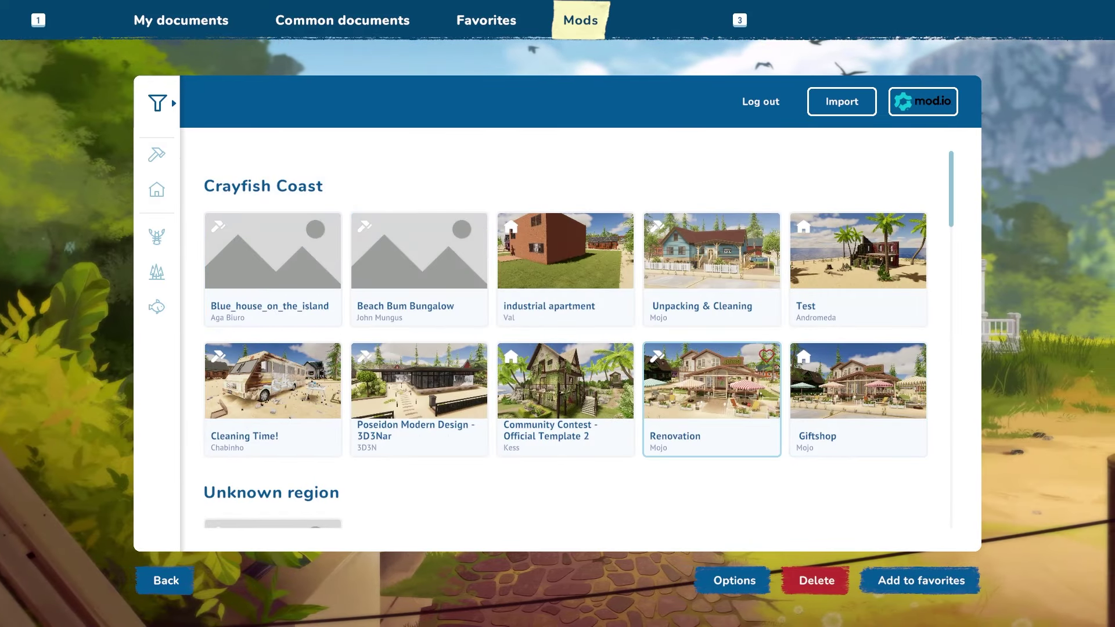
{"action": "scroll", "coordinate": [567, 337], "scroll_direction": "down", "scroll_amount": 2}
{"action": "scroll", "coordinate": [567, 337], "scroll_direction": "up", "scroll_amount": 4}
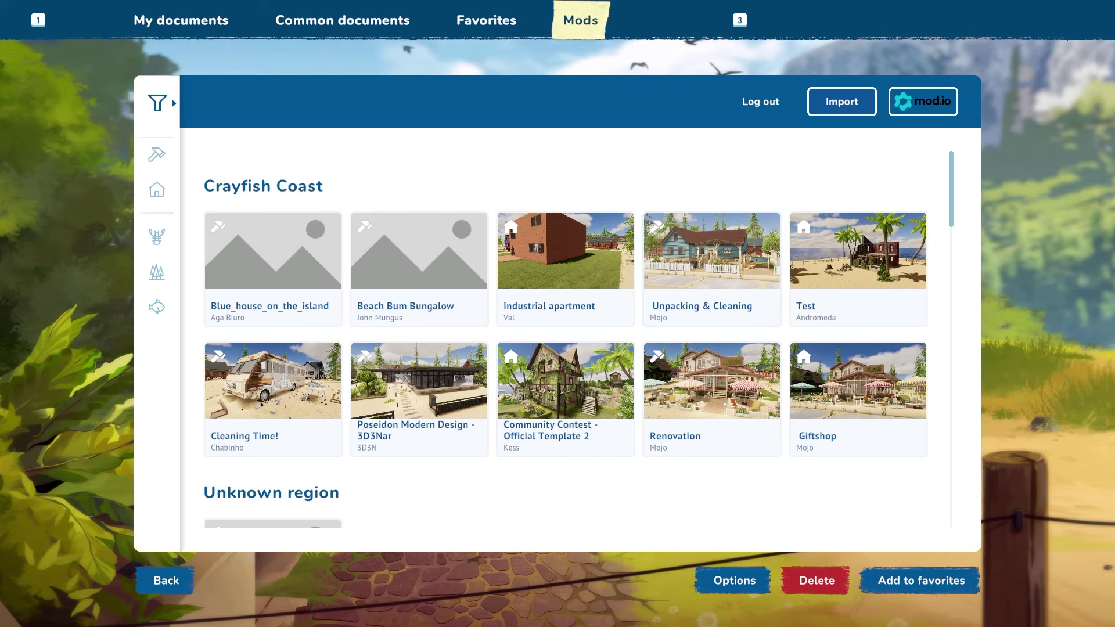
{"action": "left_click", "coordinate": [924, 102]}
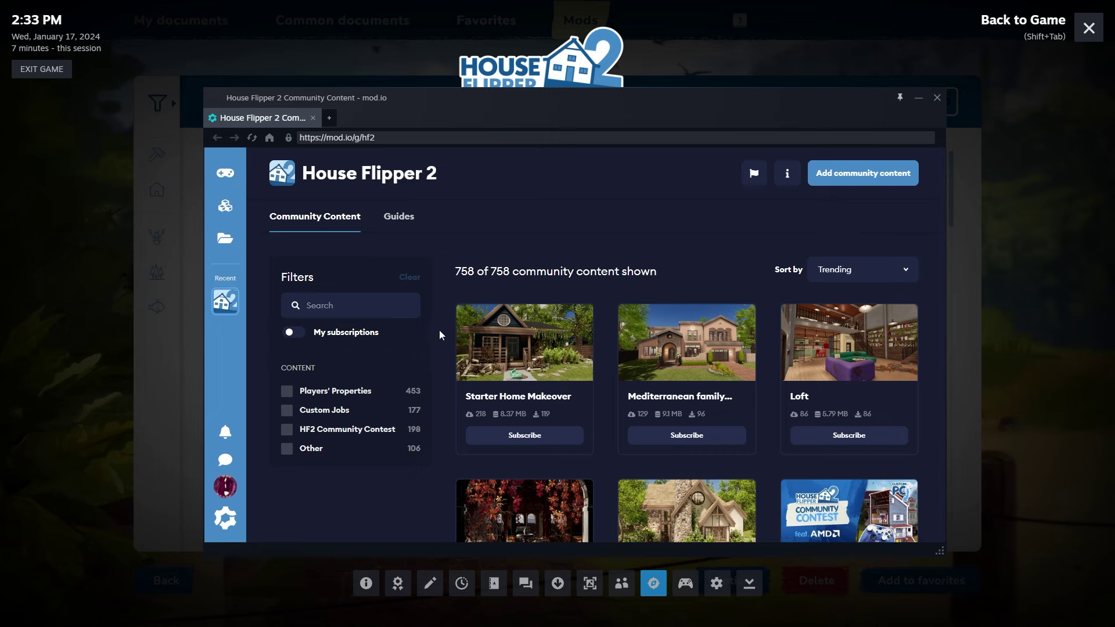
Subscribe to the Loft, Antinea Lost Hotel and Cottagecore Tudor community properties.
{"action": "scroll", "coordinate": [522, 258], "scroll_direction": "down", "scroll_amount": 2}
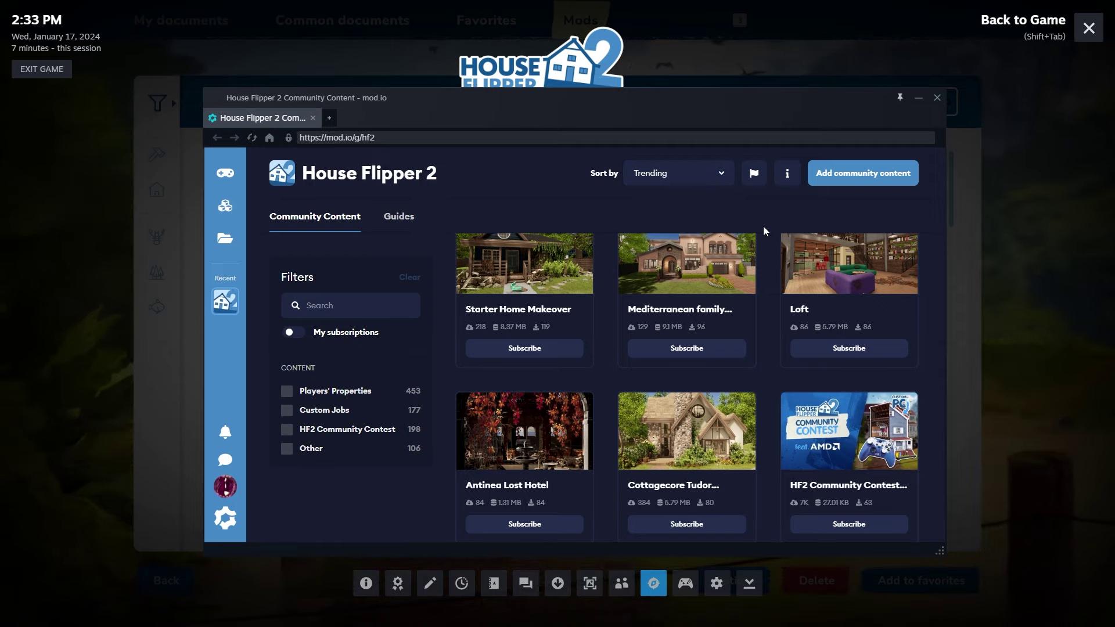
{"action": "left_click", "coordinate": [877, 355]}
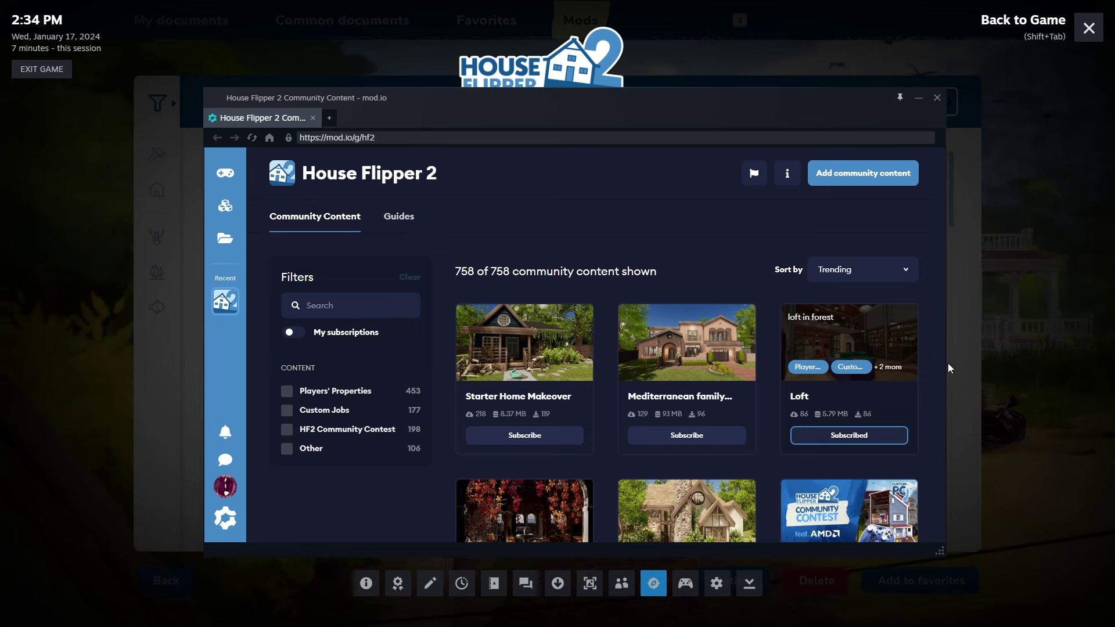
{"action": "scroll", "coordinate": [860, 358], "scroll_direction": "down", "scroll_amount": 3}
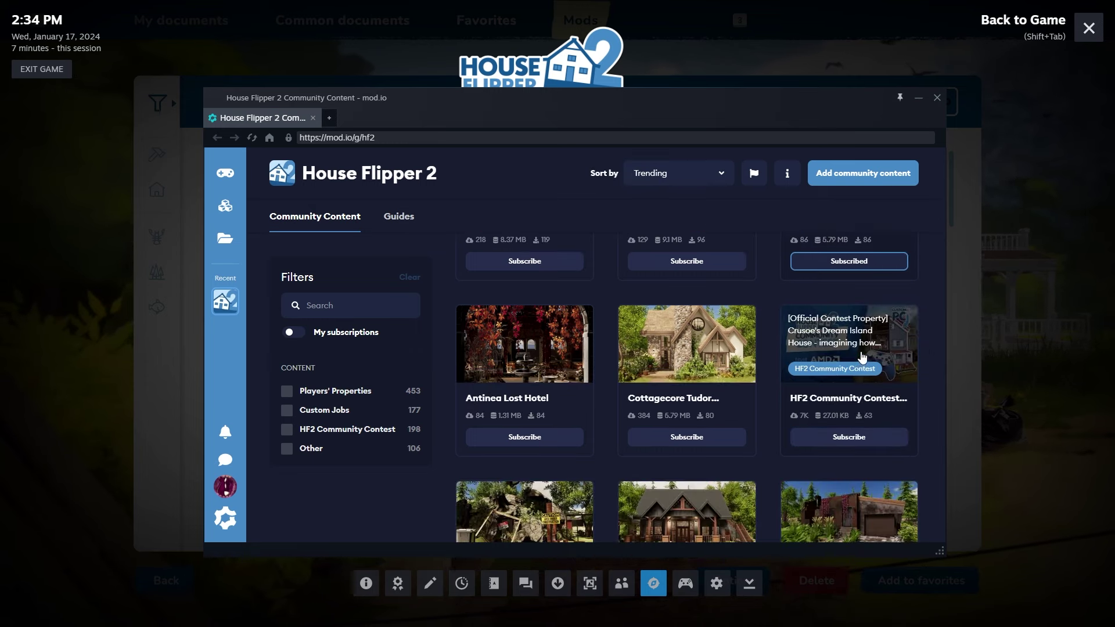
{"action": "left_click", "coordinate": [543, 438]}
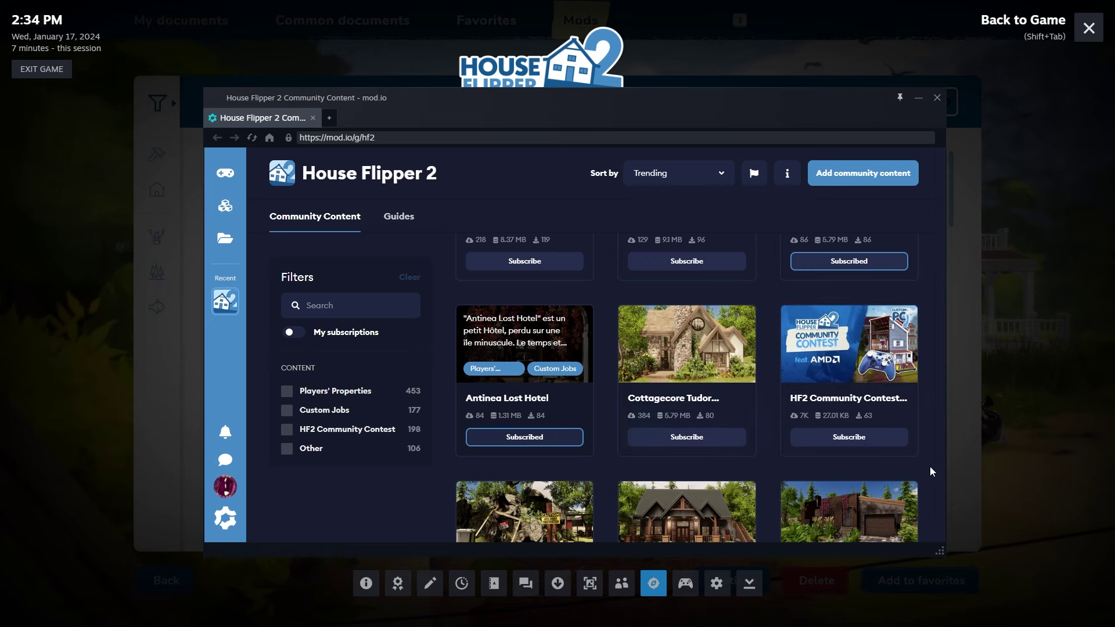
{"action": "scroll", "coordinate": [930, 472], "scroll_direction": "down", "scroll_amount": 2}
{"action": "left_click", "coordinate": [701, 351]}
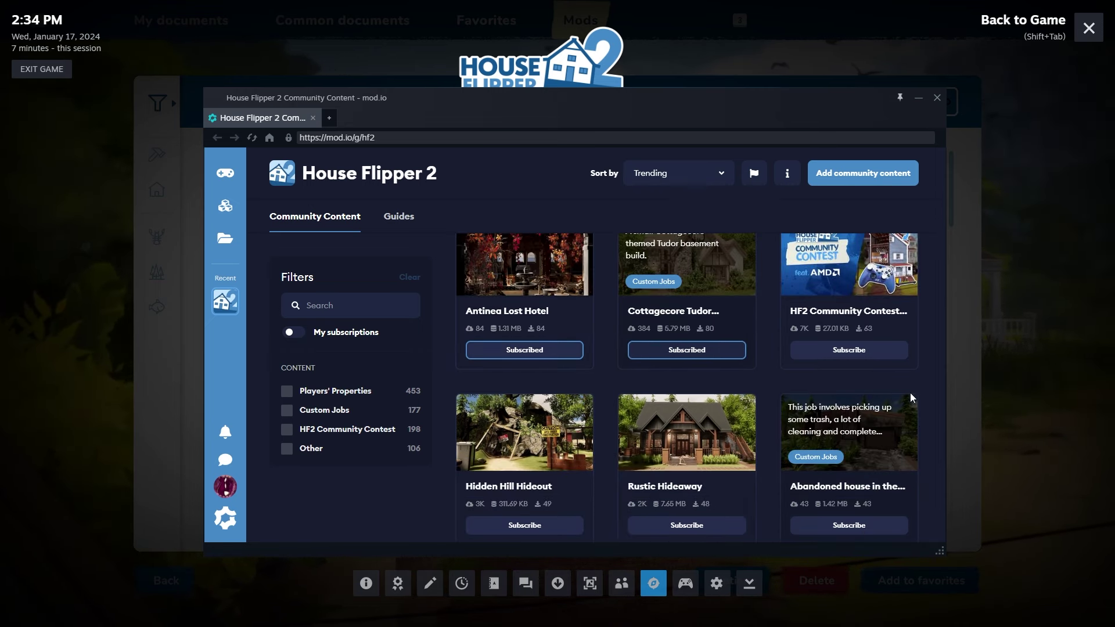
Subscribe to the Abandoned house, Pink Pine Paradise, Apartments16 and Industrial Forest Haven properties.
{"action": "scroll", "coordinate": [911, 395], "scroll_direction": "down", "scroll_amount": 3}
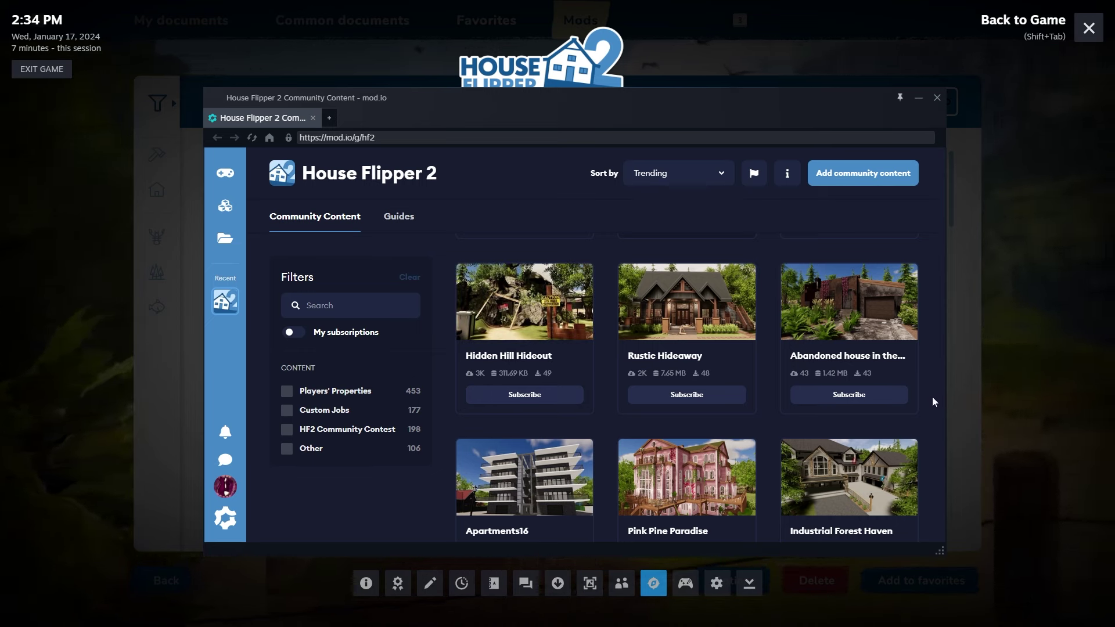
{"action": "left_click", "coordinate": [878, 395]}
{"action": "scroll", "coordinate": [919, 418], "scroll_direction": "down", "scroll_amount": 4}
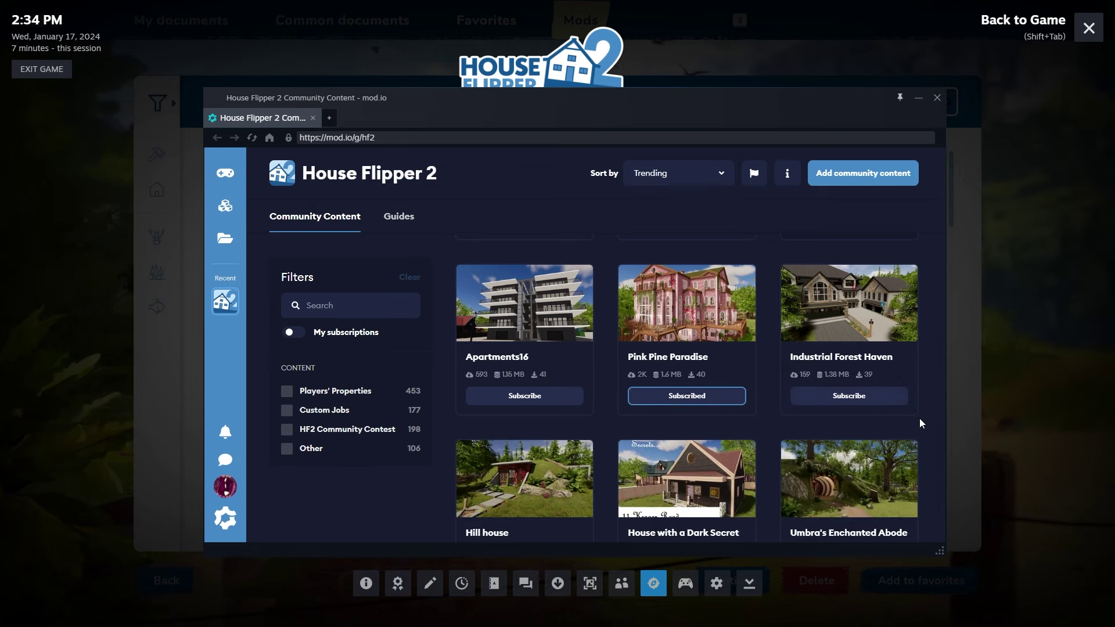
{"action": "left_click", "coordinate": [551, 400]}
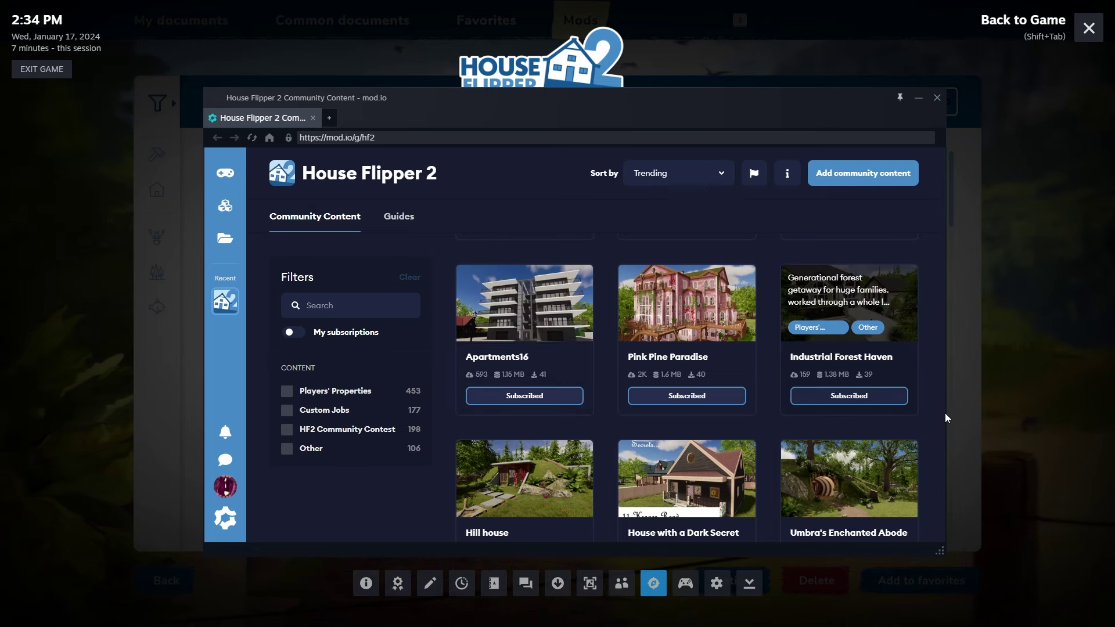
Subscribe to Umbra's Enchanted Abode, House with a Dark Secret, A Huge old Mansion, Victorian Manor and "All I want".
{"action": "scroll", "coordinate": [920, 416], "scroll_direction": "down", "scroll_amount": 3}
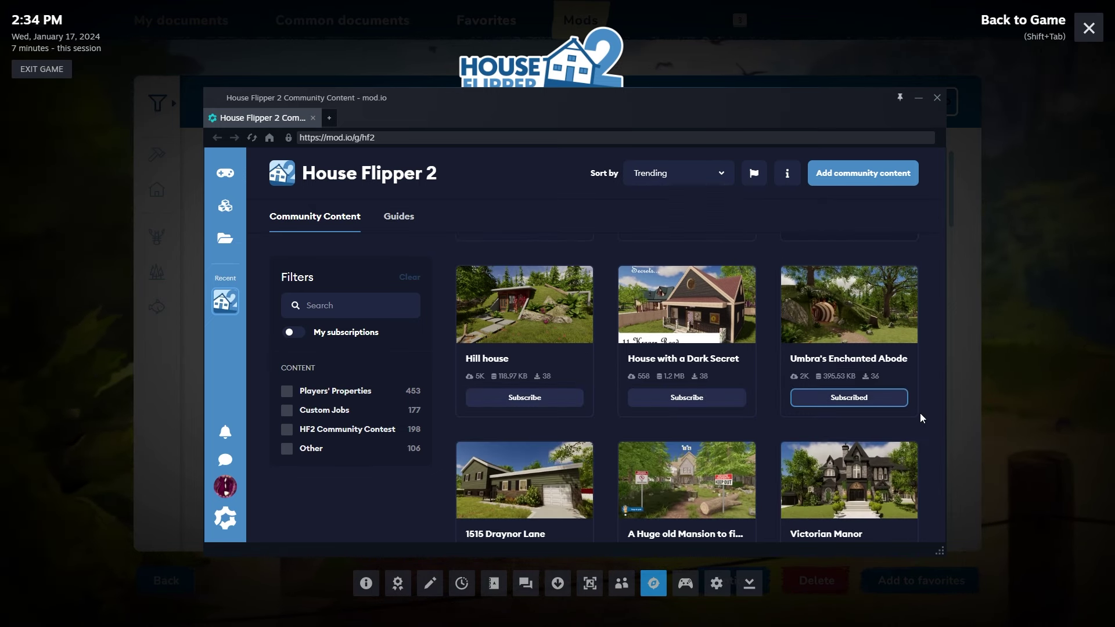
{"action": "left_click", "coordinate": [731, 402]}
{"action": "scroll", "coordinate": [888, 361], "scroll_direction": "down", "scroll_amount": 2}
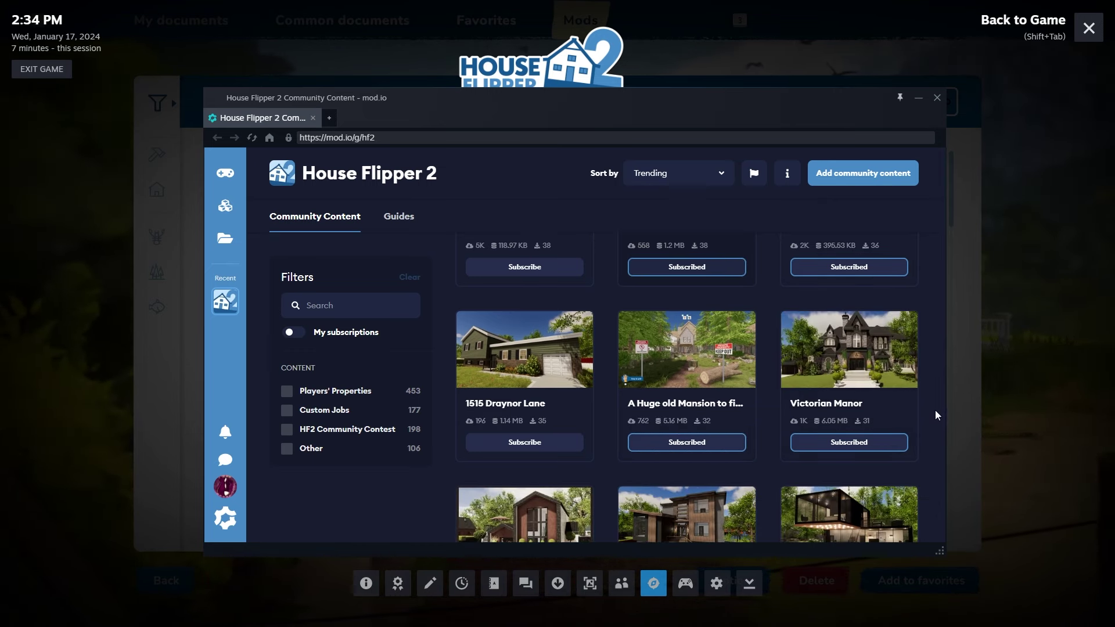
{"action": "scroll", "coordinate": [916, 390], "scroll_direction": "down", "scroll_amount": 2}
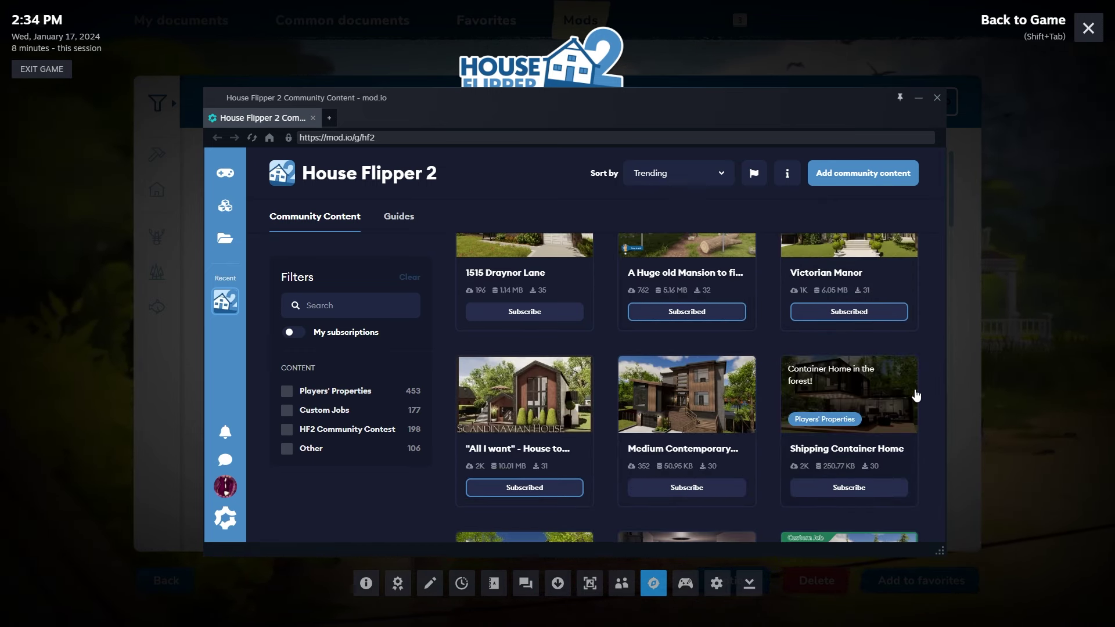
{"action": "scroll", "coordinate": [923, 405], "scroll_direction": "down", "scroll_amount": 1}
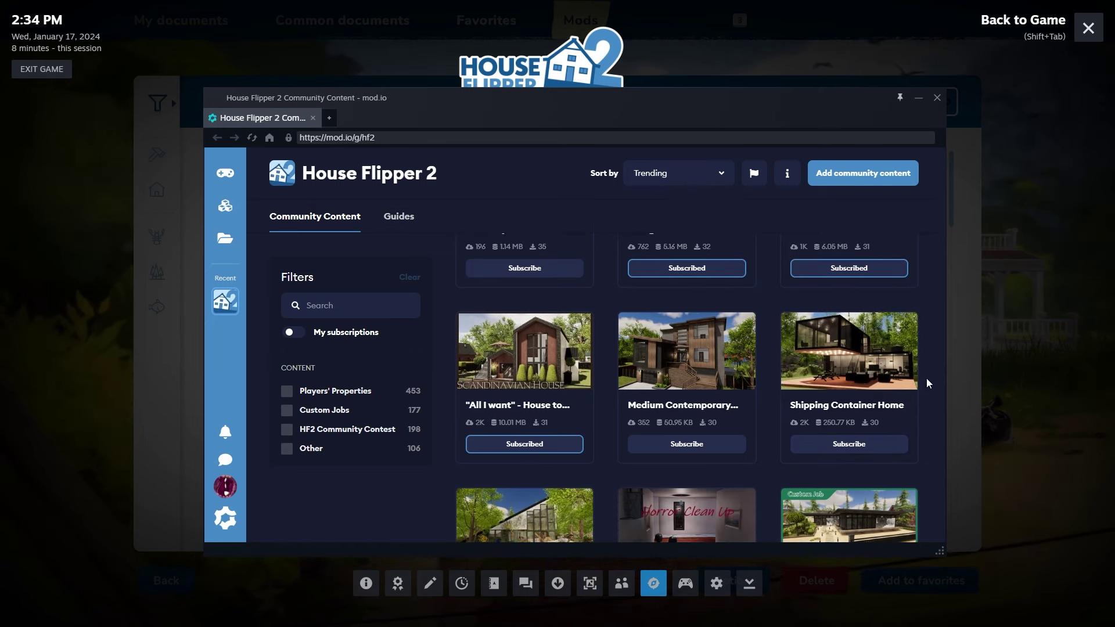
Sort the House Flipper 2 community content by Recently added.
{"action": "scroll", "coordinate": [851, 291], "scroll_direction": "up", "scroll_amount": 8}
{"action": "scroll", "coordinate": [852, 342], "scroll_direction": "up", "scroll_amount": 3}
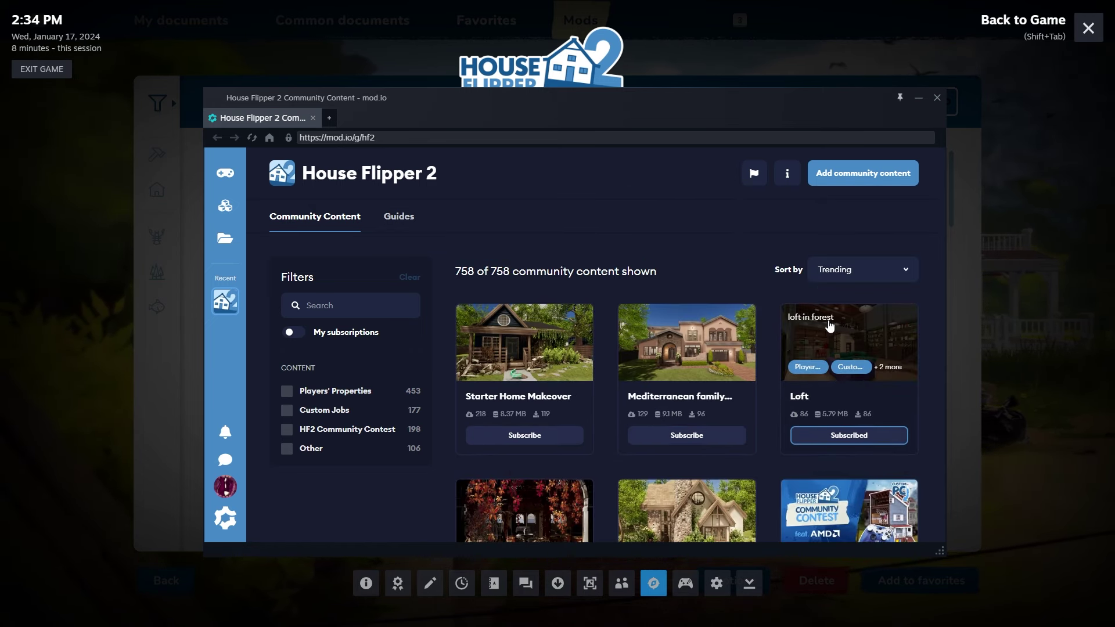
{"action": "left_click", "coordinate": [860, 271]}
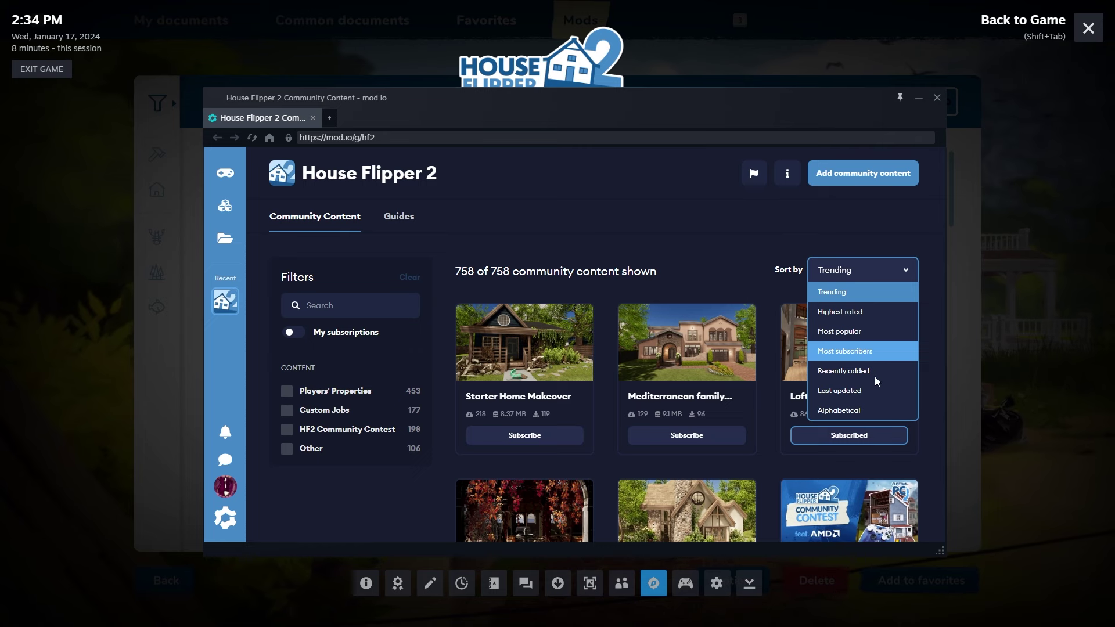
{"action": "left_click", "coordinate": [868, 372]}
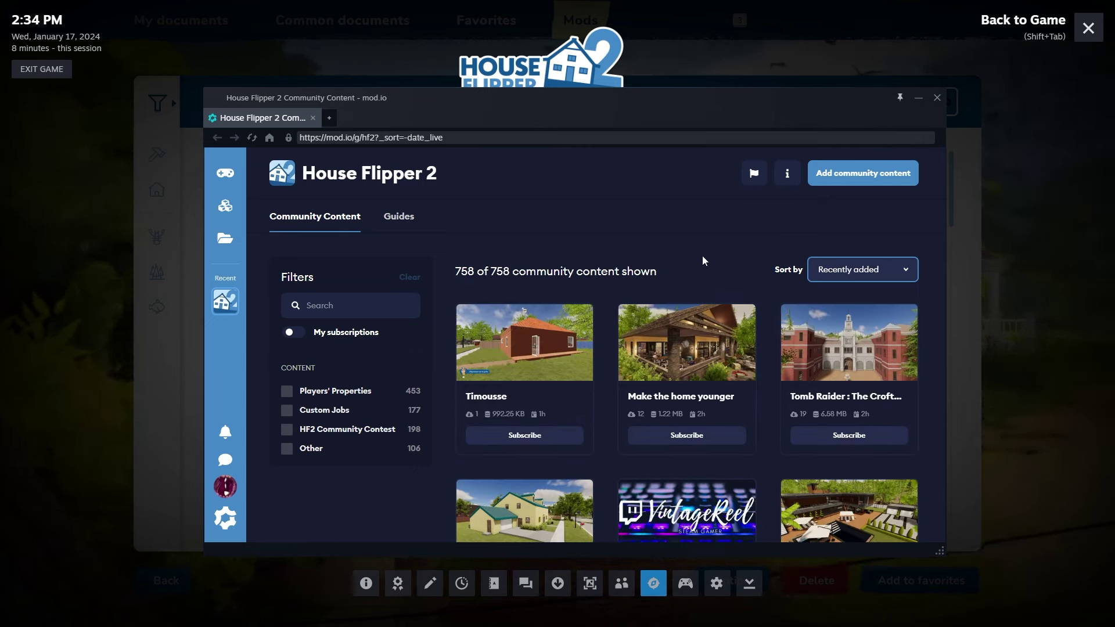
Browse the recently added community content for interesting properties and custom jobs.
{"action": "scroll", "coordinate": [703, 257], "scroll_direction": "down", "scroll_amount": 2}
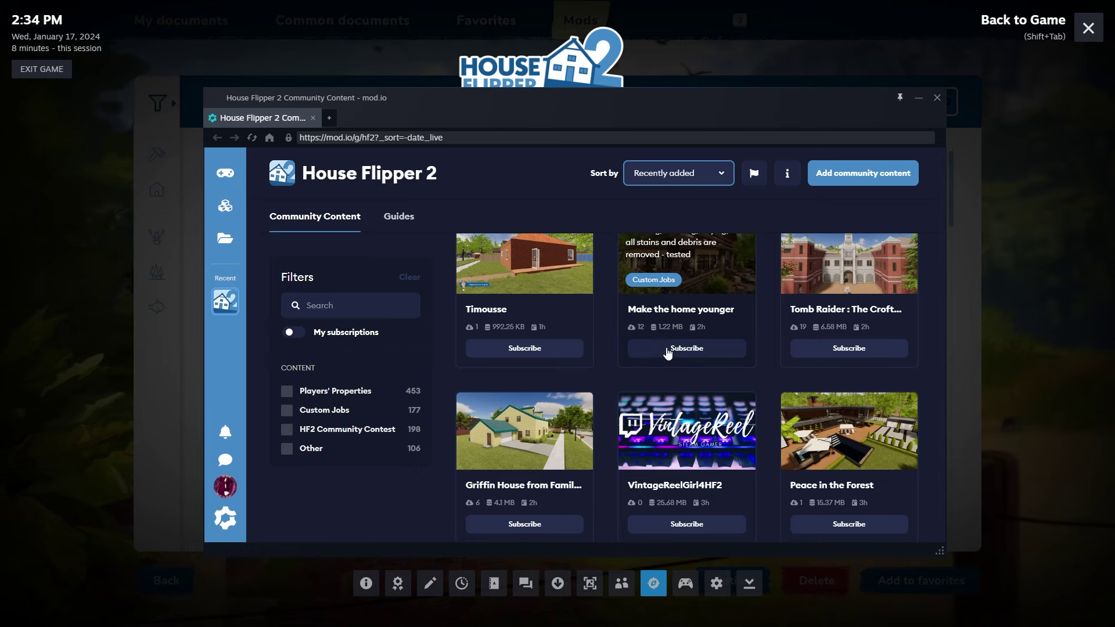
{"action": "scroll", "coordinate": [755, 356], "scroll_direction": "down", "scroll_amount": 2}
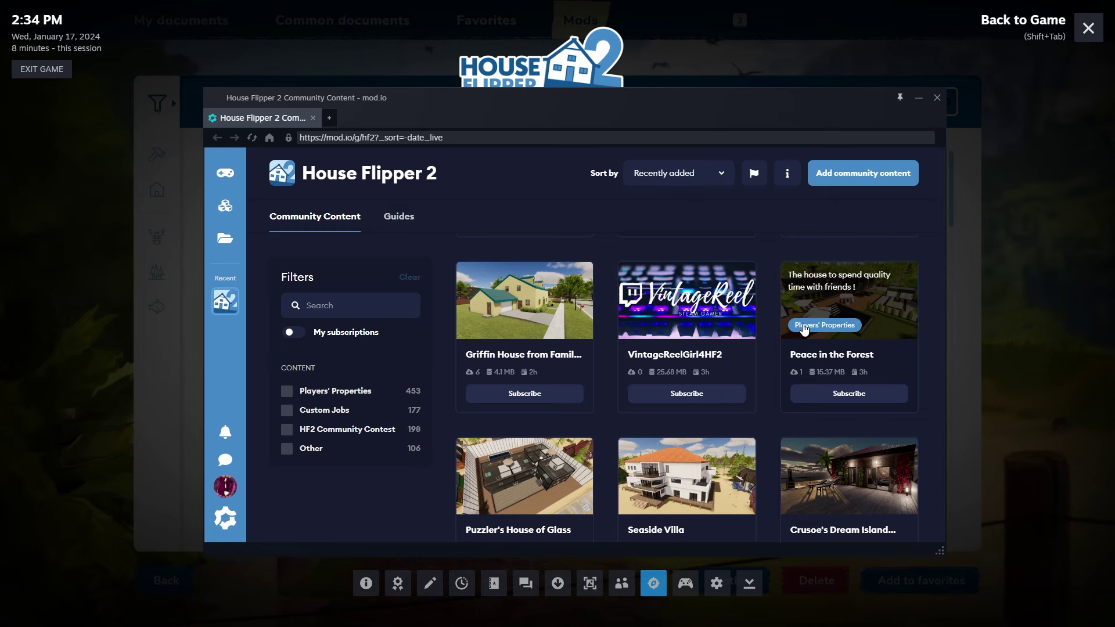
{"action": "scroll", "coordinate": [743, 315], "scroll_direction": "down", "scroll_amount": 3}
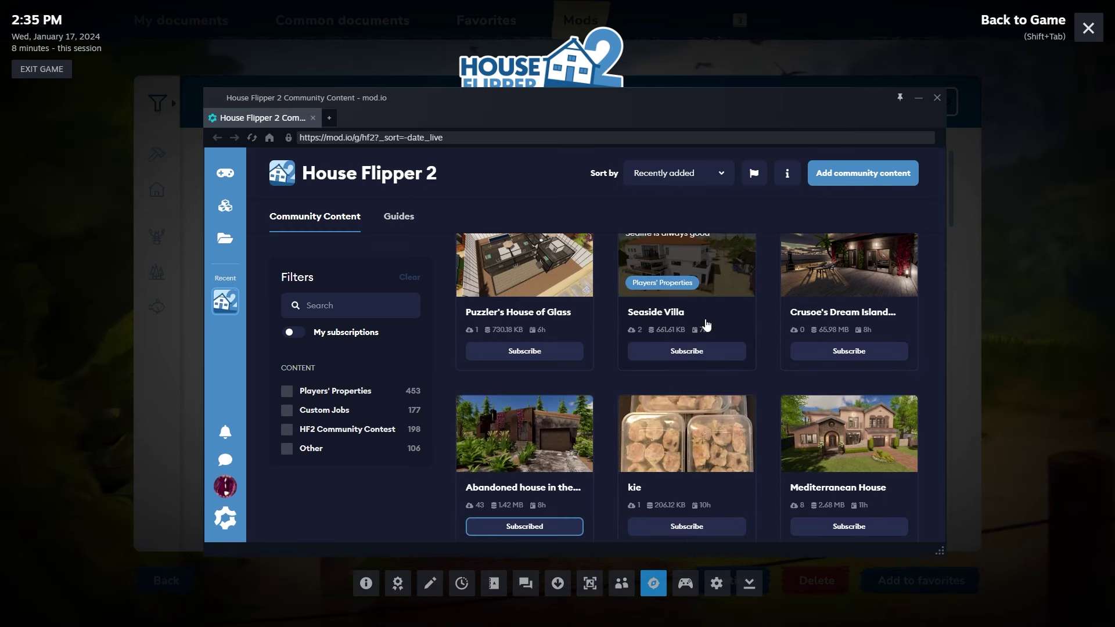
{"action": "scroll", "coordinate": [707, 325], "scroll_direction": "down", "scroll_amount": 2}
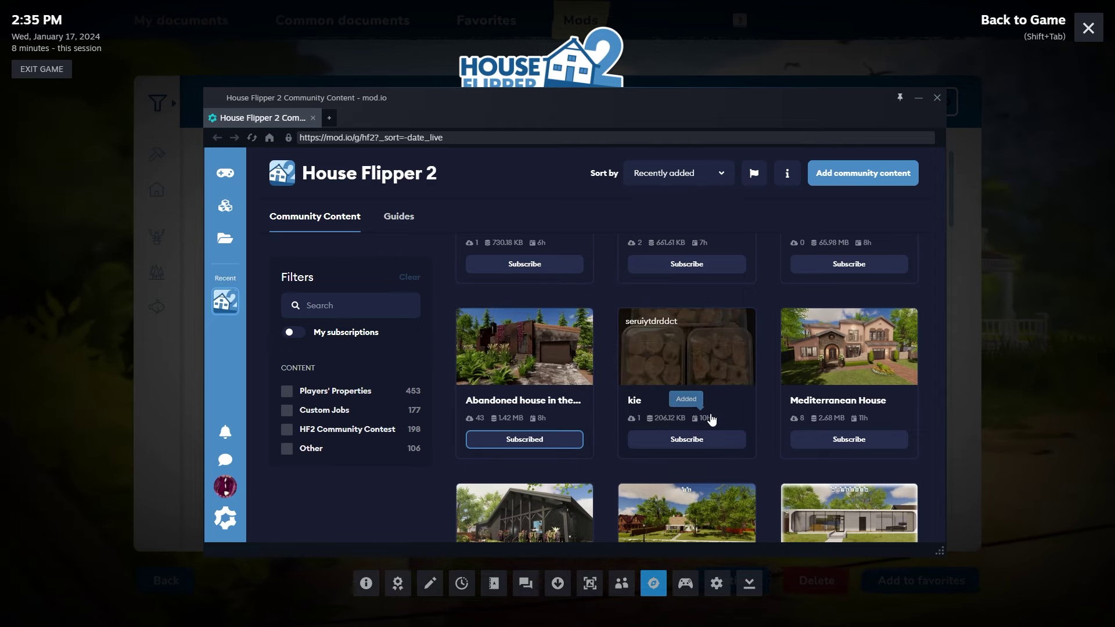
{"action": "scroll", "coordinate": [813, 355], "scroll_direction": "down", "scroll_amount": 2}
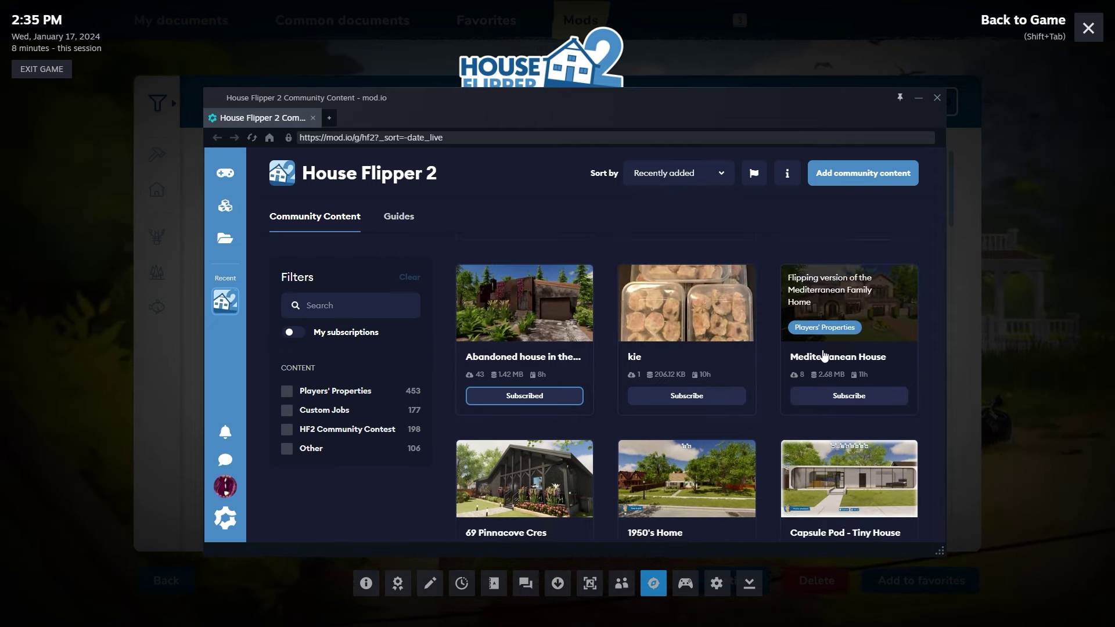
{"action": "scroll", "coordinate": [775, 347], "scroll_direction": "down", "scroll_amount": 2}
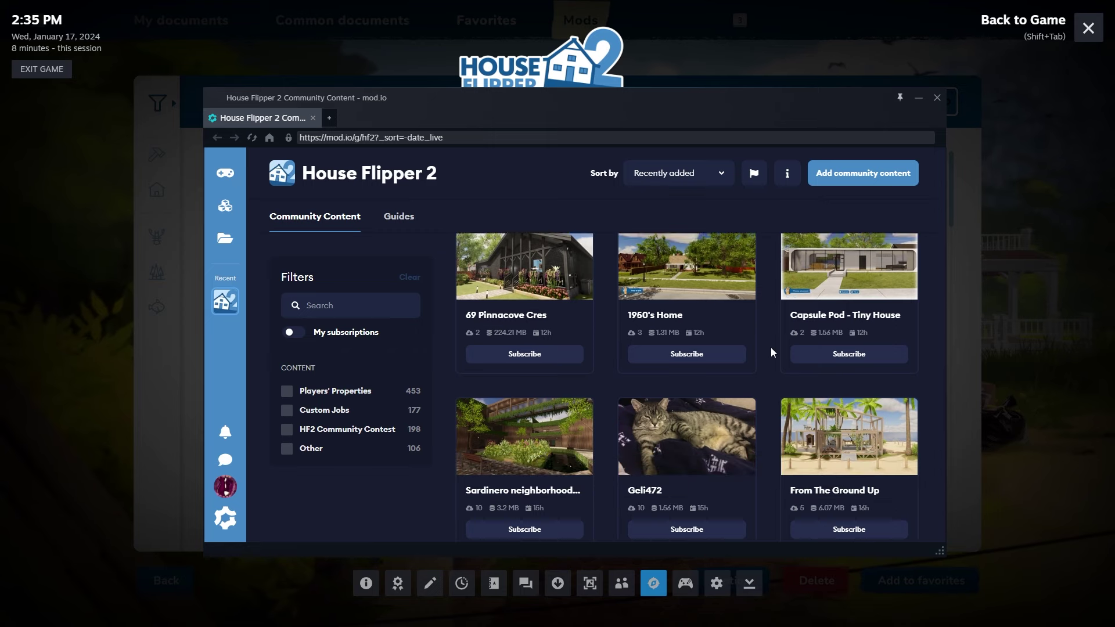
{"action": "scroll", "coordinate": [770, 350], "scroll_direction": "down", "scroll_amount": 1}
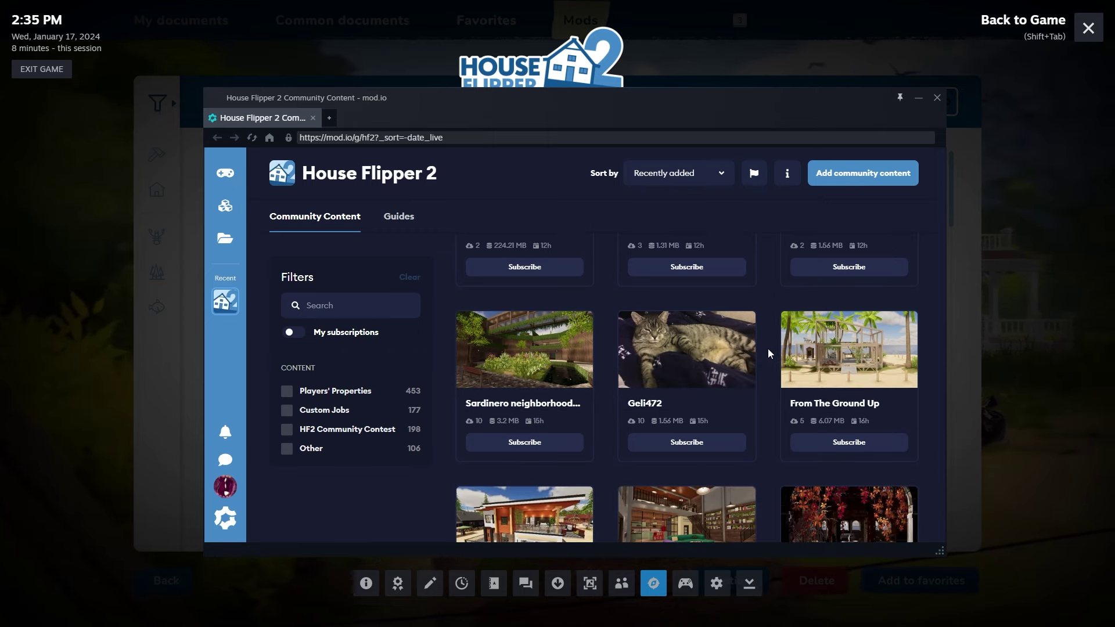
{"action": "scroll", "coordinate": [768, 350], "scroll_direction": "down", "scroll_amount": 2}
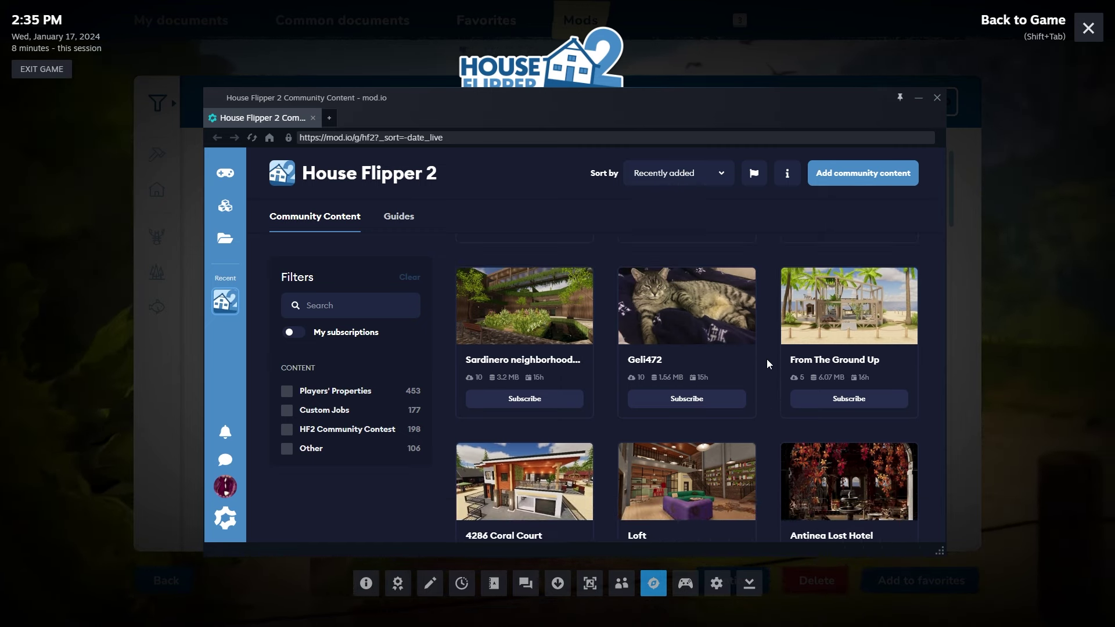
{"action": "scroll", "coordinate": [767, 364], "scroll_direction": "down", "scroll_amount": 2}
{"action": "scroll", "coordinate": [768, 364], "scroll_direction": "down", "scroll_amount": 3}
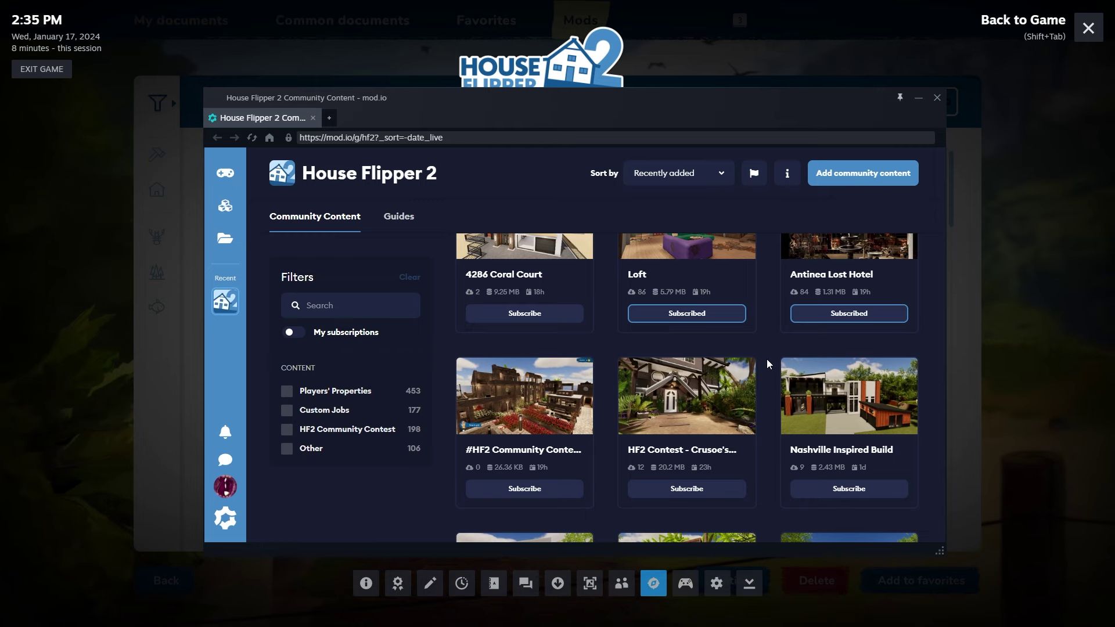
Subscribe to the #HF2 Community Contest entry picturing a ruined building, without subscribing to its required dependency.
{"action": "scroll", "coordinate": [766, 359], "scroll_direction": "down", "scroll_amount": 1}
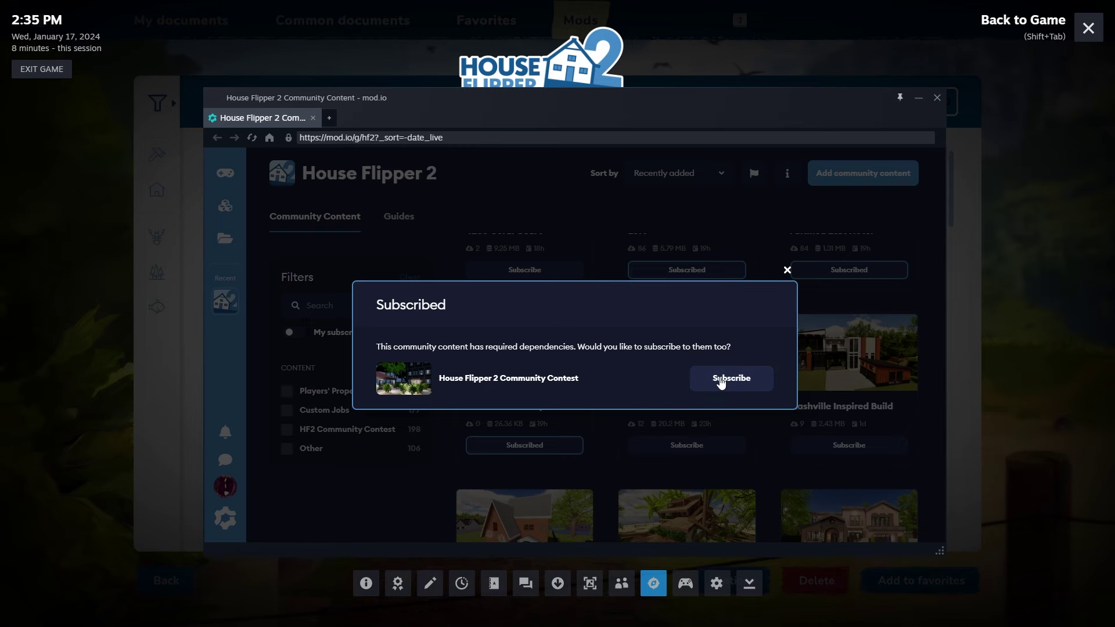
{"action": "left_click", "coordinate": [788, 270]}
{"action": "scroll", "coordinate": [779, 350], "scroll_direction": "down", "scroll_amount": 1}
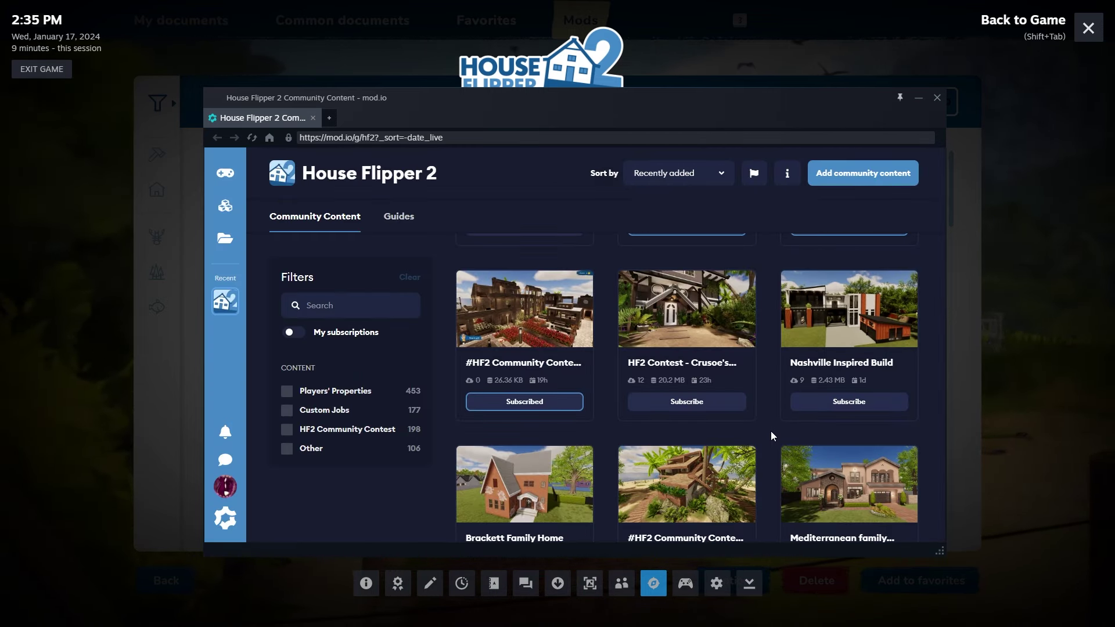
{"action": "scroll", "coordinate": [771, 431], "scroll_direction": "down", "scroll_amount": 3}
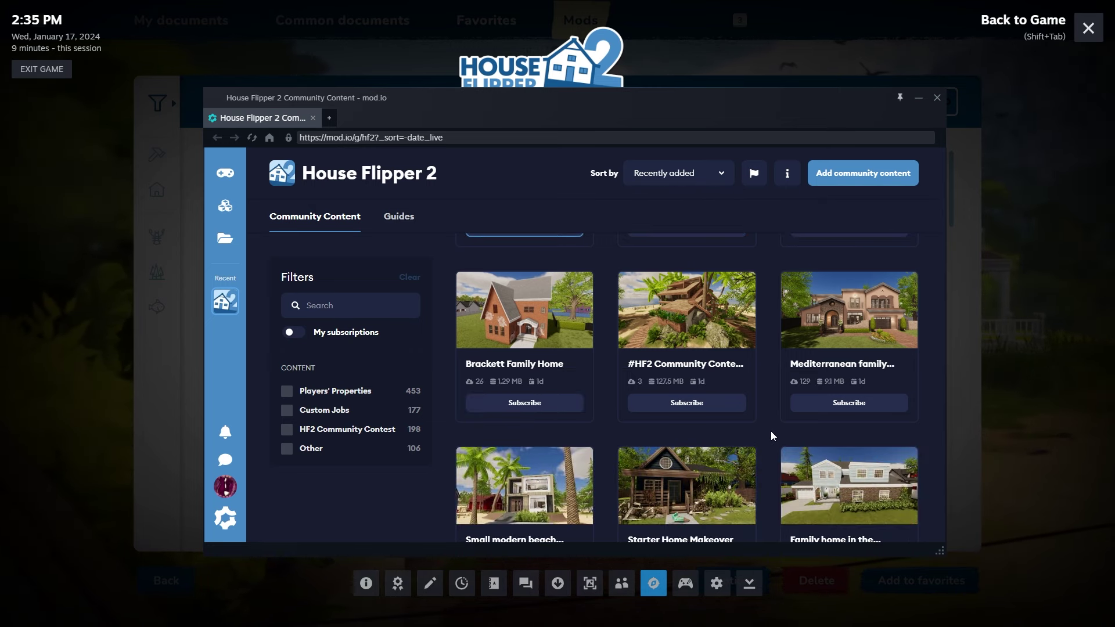
Subscribe to Starter Home Makeover, The Fixer Upper and Visitor Parking from the recently added community content.
{"action": "scroll", "coordinate": [771, 431], "scroll_direction": "down", "scroll_amount": 3}
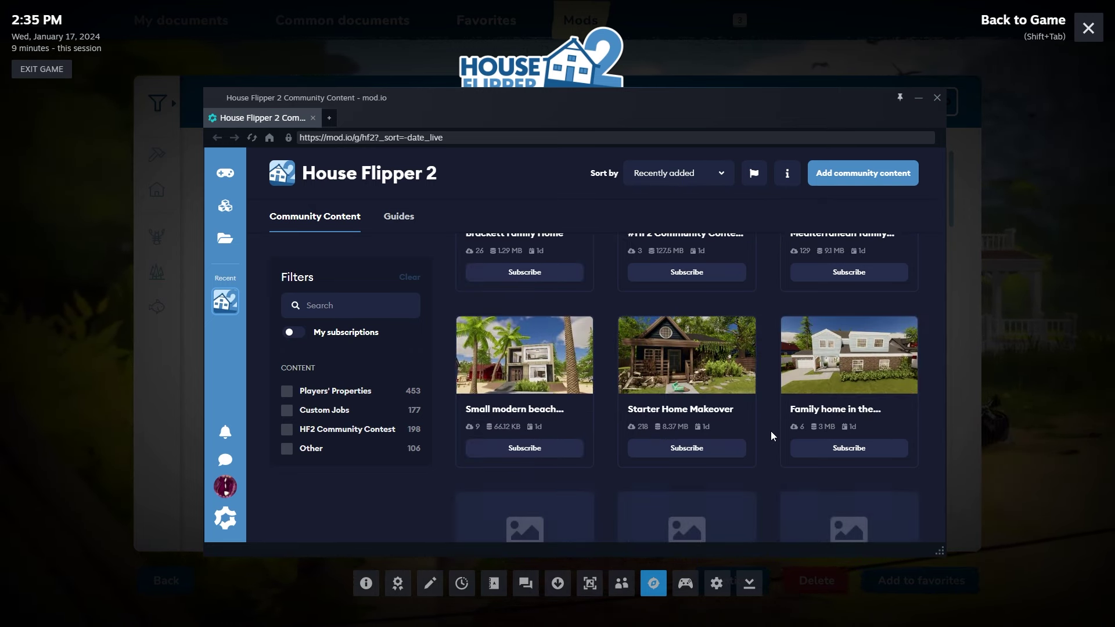
{"action": "left_click", "coordinate": [739, 449]}
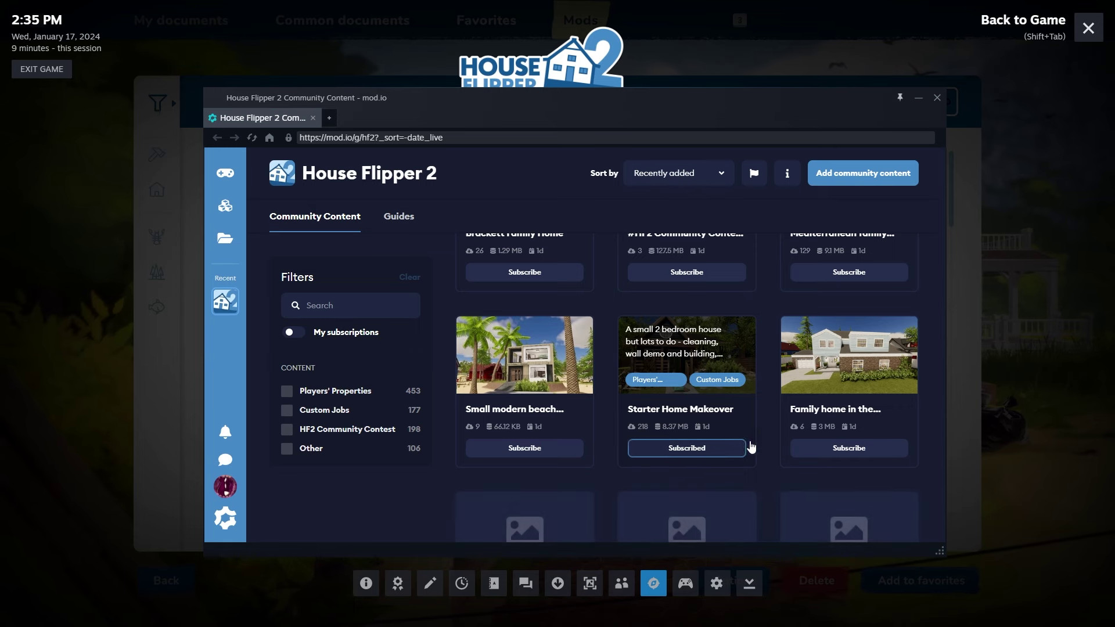
{"action": "scroll", "coordinate": [755, 447], "scroll_direction": "down", "scroll_amount": 3}
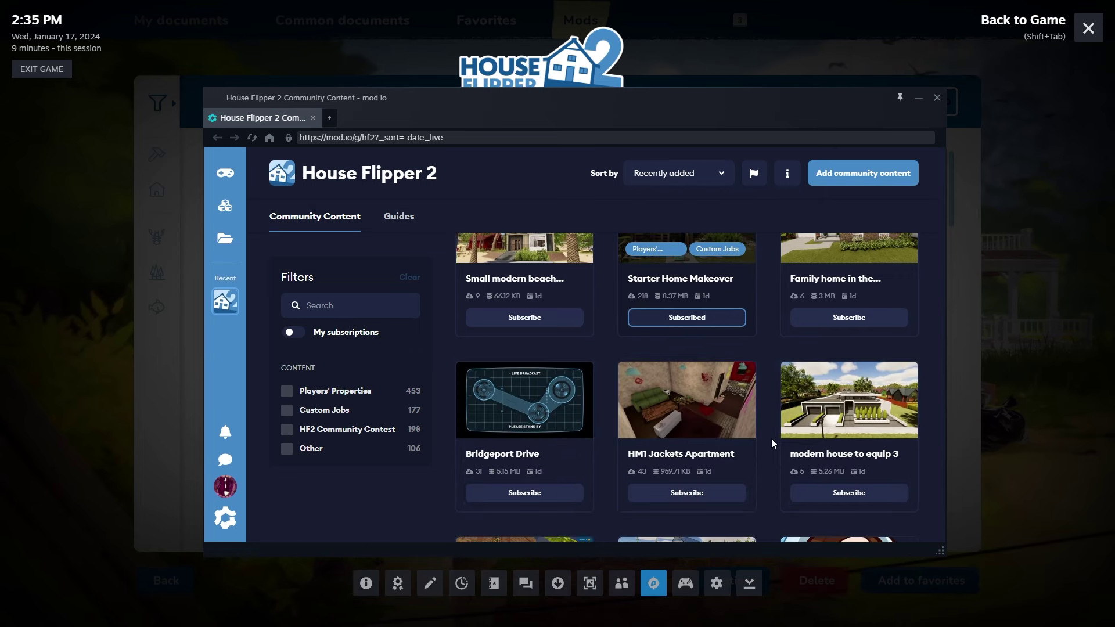
{"action": "scroll", "coordinate": [772, 443], "scroll_direction": "down", "scroll_amount": 2}
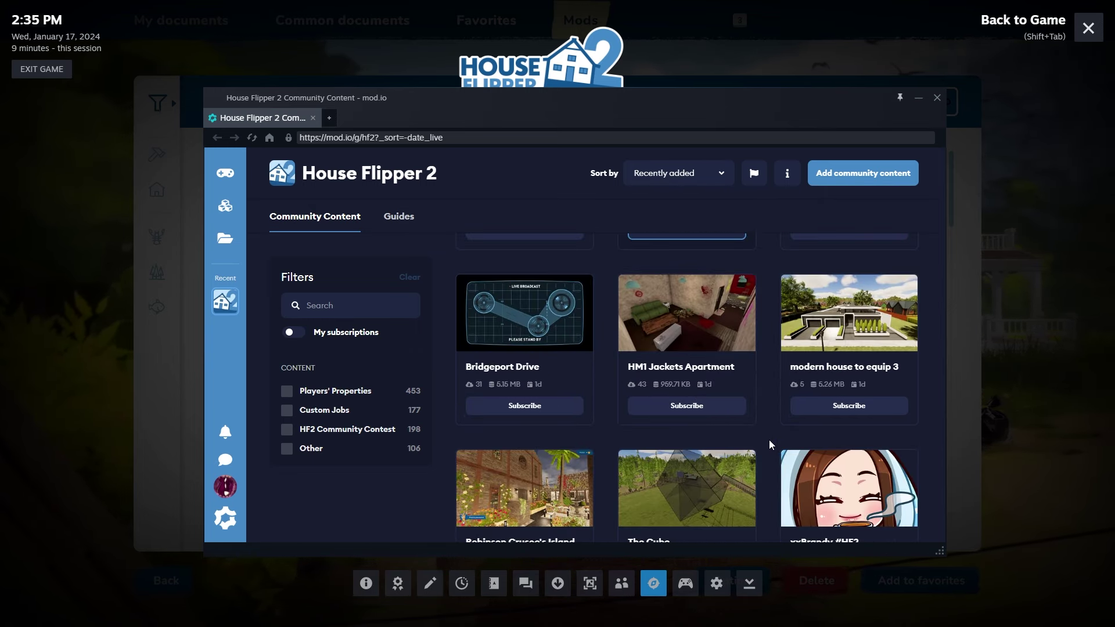
{"action": "scroll", "coordinate": [581, 419], "scroll_direction": "down", "scroll_amount": 11}
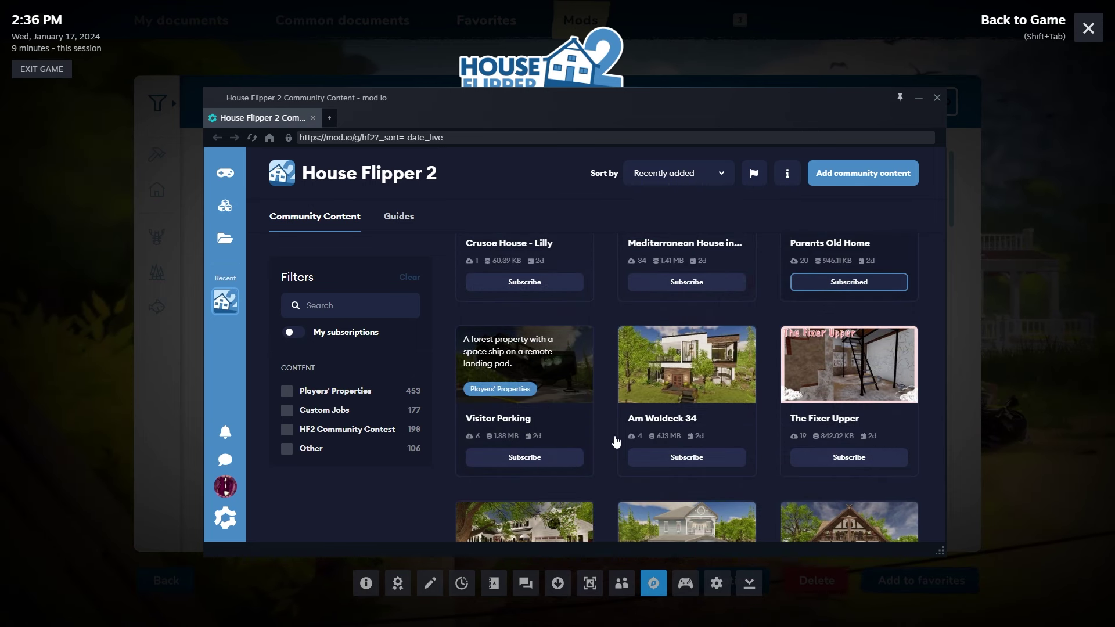
{"action": "scroll", "coordinate": [754, 487], "scroll_direction": "down", "scroll_amount": 2}
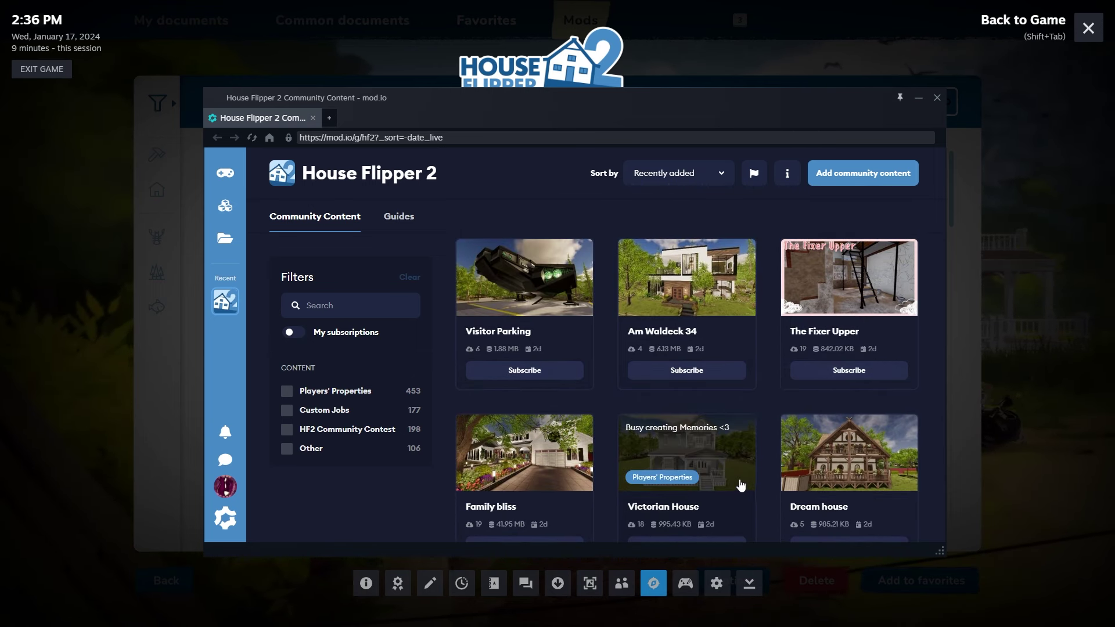
{"action": "left_click", "coordinate": [812, 375]}
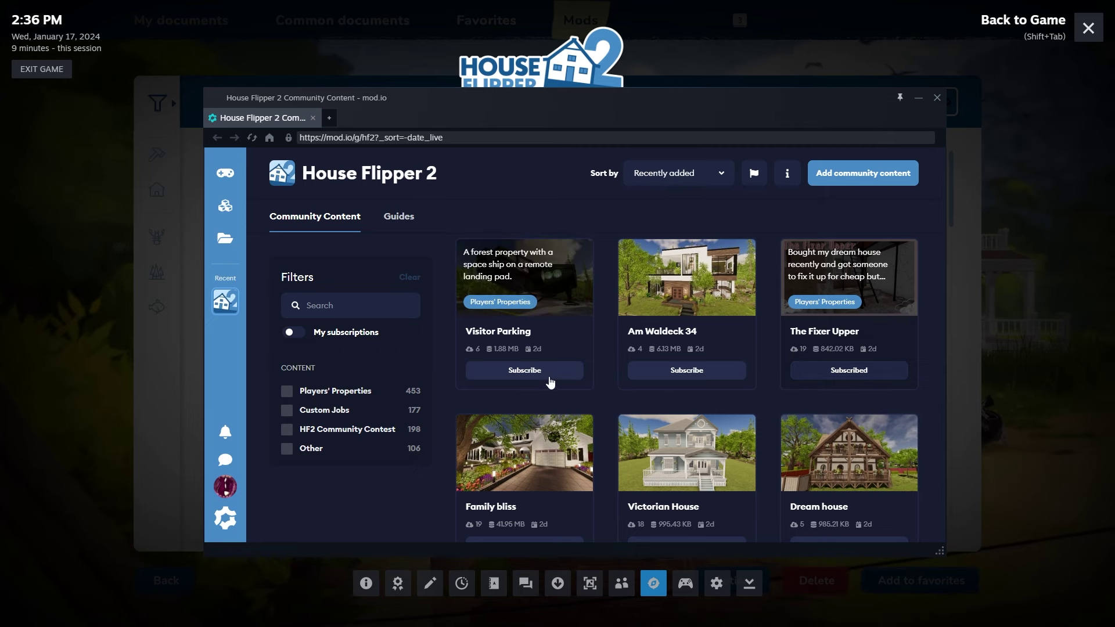
{"action": "left_click", "coordinate": [553, 381]}
Find the Big Ol Trash House further down the recently added content and subscribe to it.
{"action": "scroll", "coordinate": [716, 406], "scroll_direction": "down", "scroll_amount": 2}
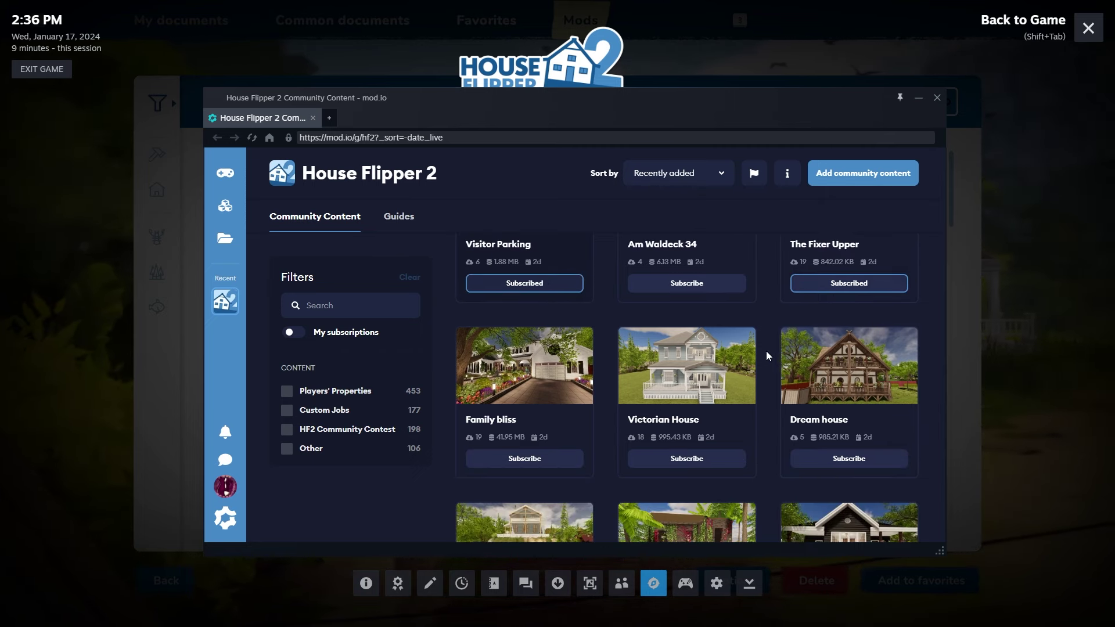
{"action": "scroll", "coordinate": [758, 359], "scroll_direction": "down", "scroll_amount": 1}
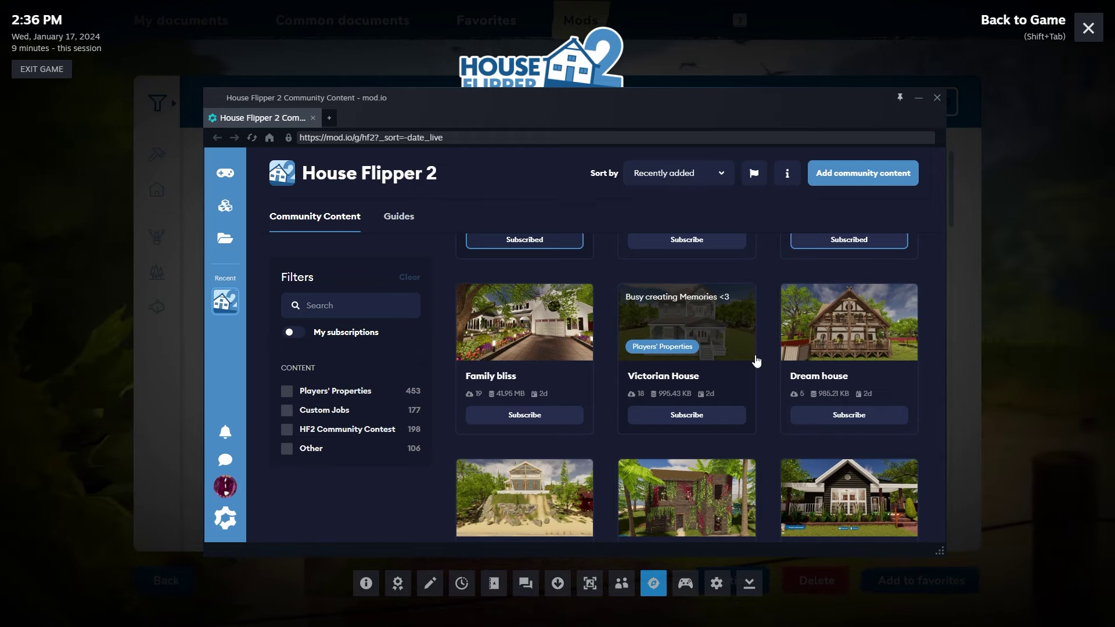
{"action": "scroll", "coordinate": [769, 382], "scroll_direction": "down", "scroll_amount": 3}
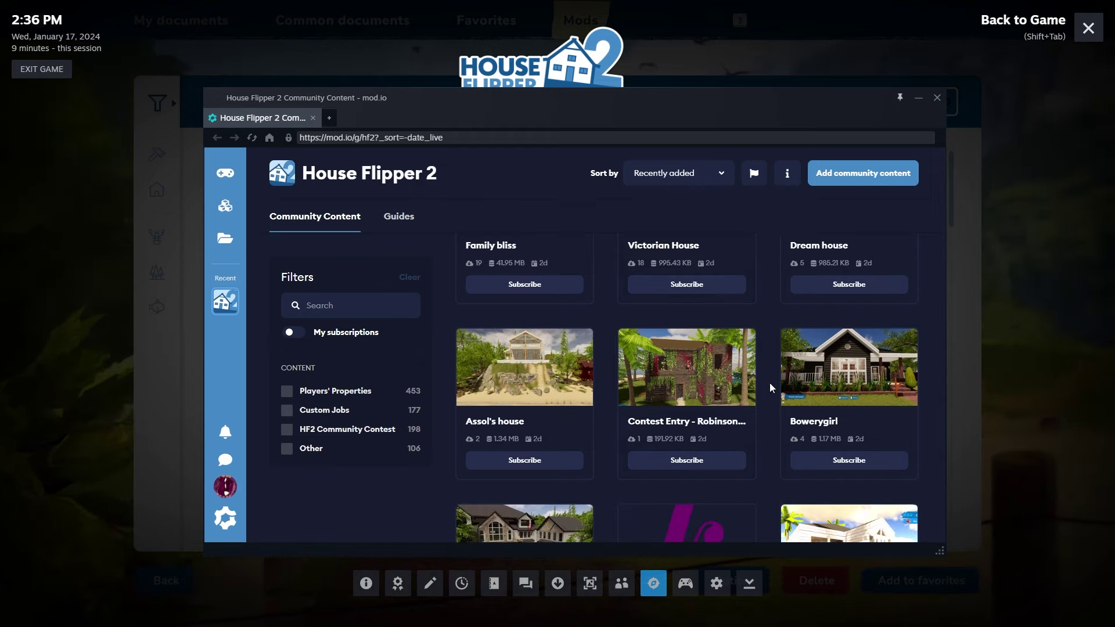
{"action": "scroll", "coordinate": [769, 382], "scroll_direction": "down", "scroll_amount": 3}
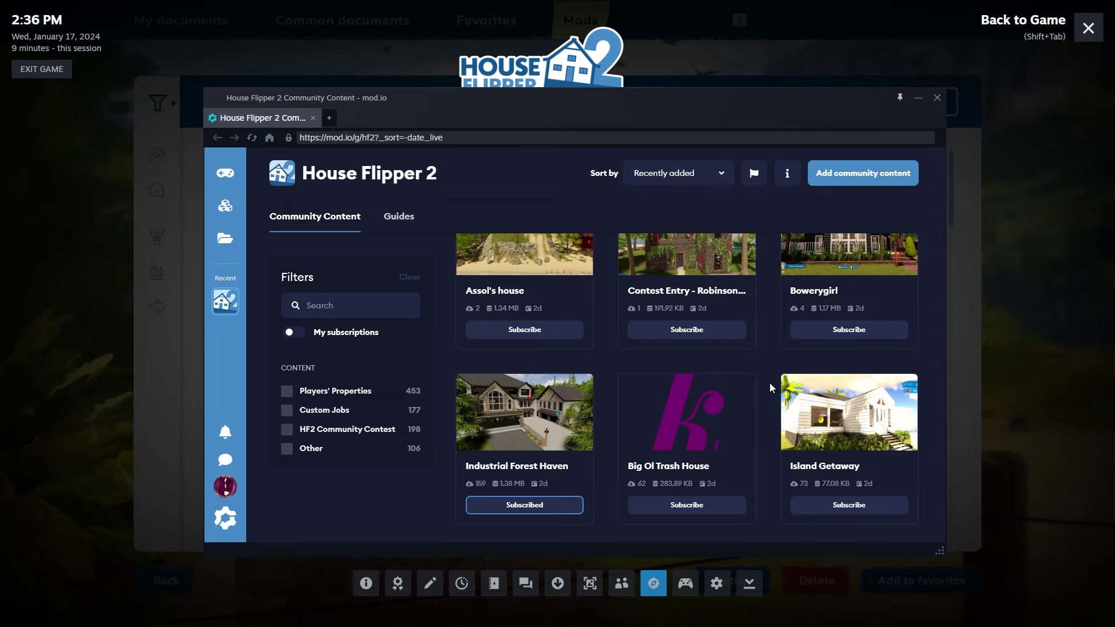
{"action": "scroll", "coordinate": [769, 383], "scroll_direction": "down", "scroll_amount": 1}
{"action": "scroll", "coordinate": [738, 466], "scroll_direction": "down", "scroll_amount": 1}
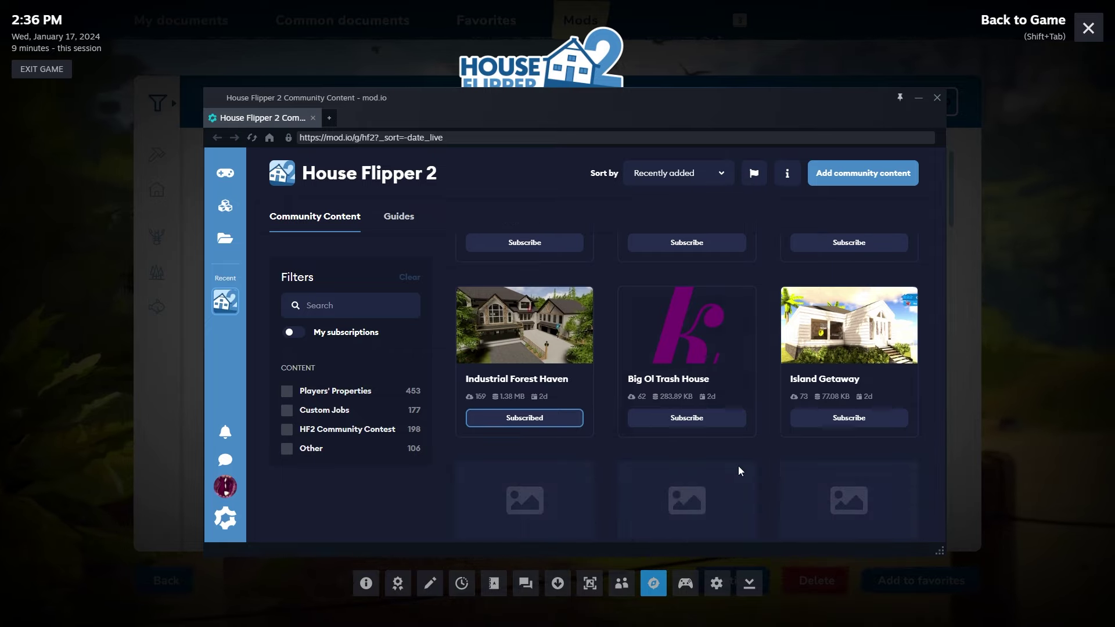
{"action": "left_click", "coordinate": [710, 419]}
Close the mod.io browser window and leave the Steam overlay to return to the game's mods list.
{"action": "scroll", "coordinate": [755, 452], "scroll_direction": "down", "scroll_amount": 3}
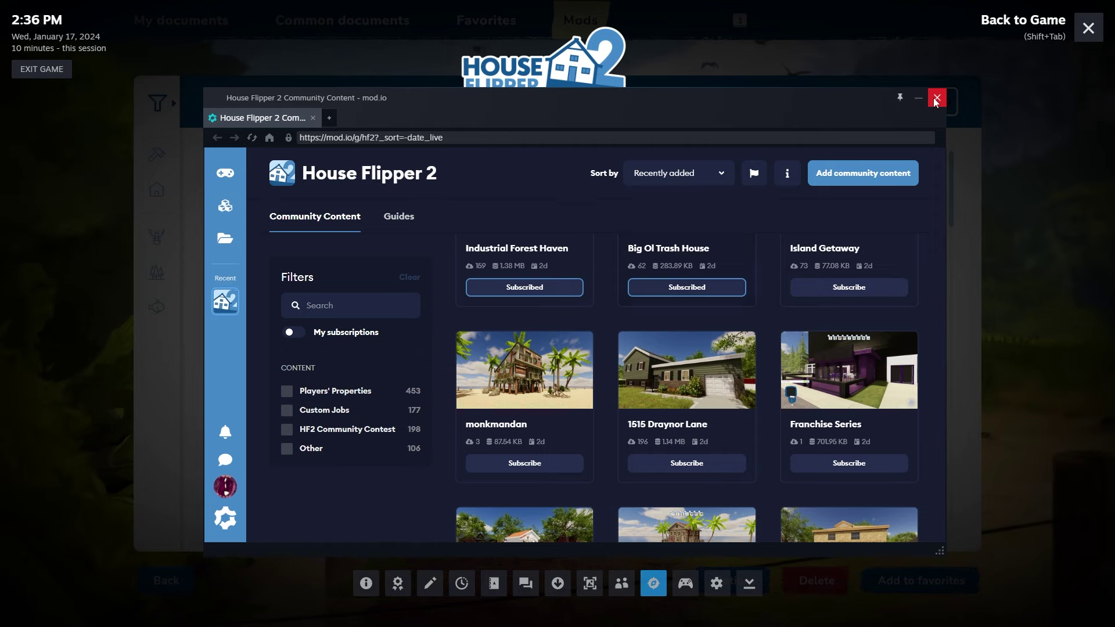
{"action": "left_click", "coordinate": [936, 99]}
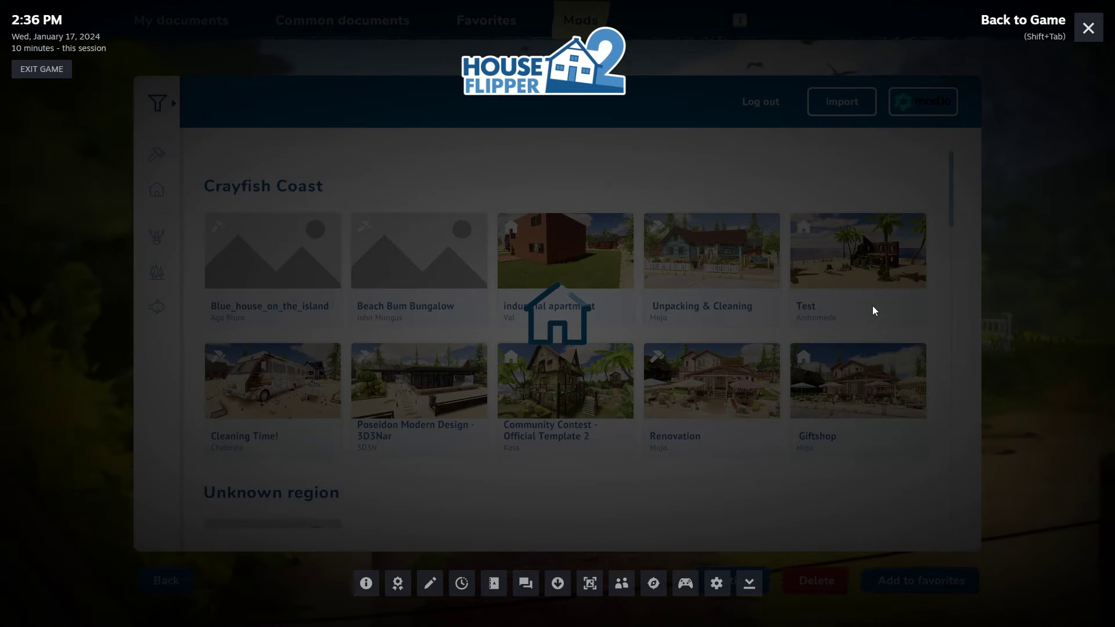
{"action": "key", "text": "shift+Tab"}
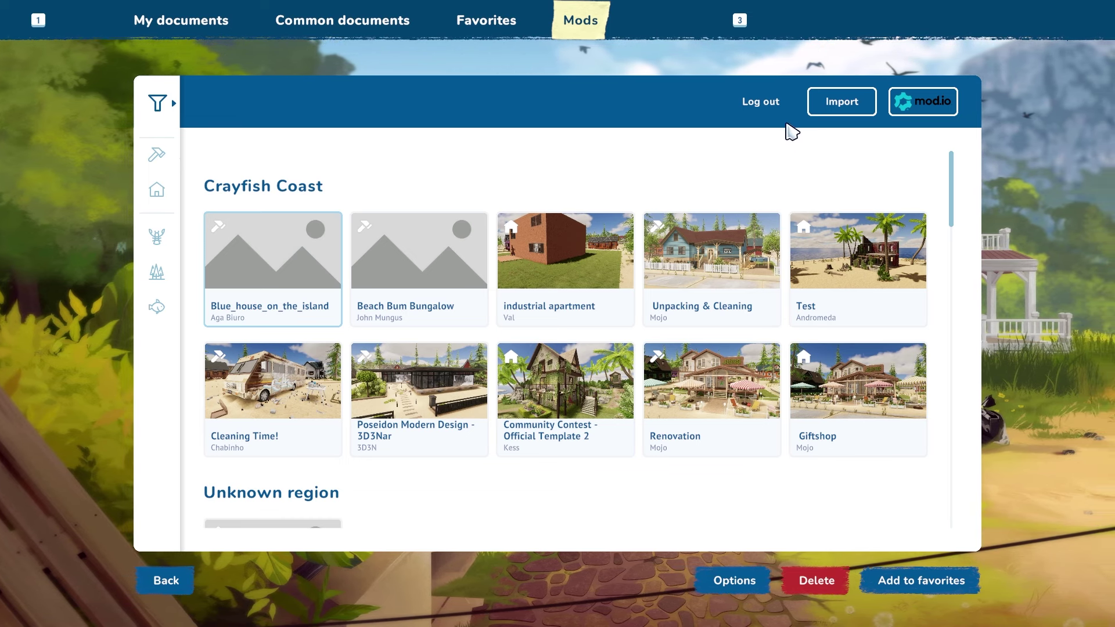
Look through the imported mods listed under Crayfish Coast, Unknown region and Pinnacove Suburbs.
{"action": "scroll", "coordinate": [831, 201], "scroll_direction": "down", "scroll_amount": 5}
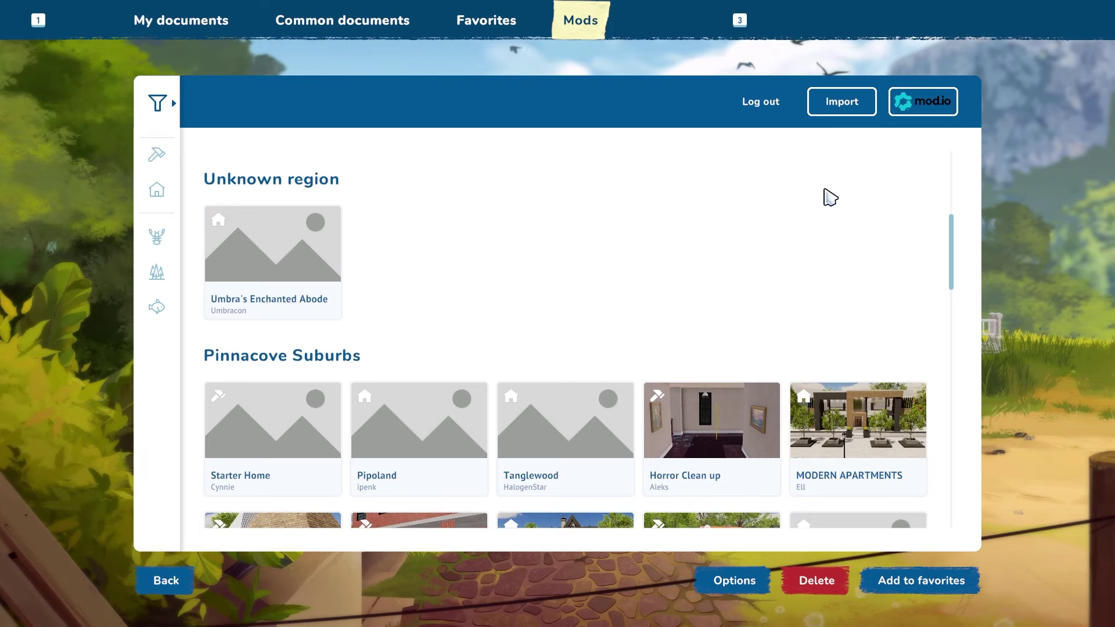
{"action": "scroll", "coordinate": [827, 194], "scroll_direction": "down", "scroll_amount": 4}
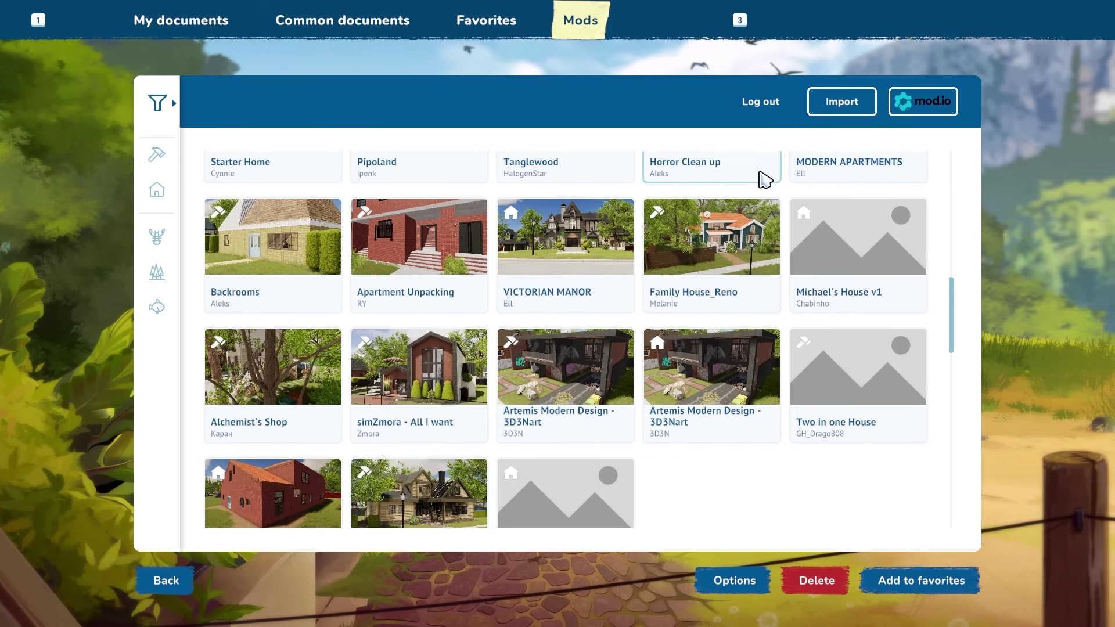
{"action": "scroll", "coordinate": [515, 267], "scroll_direction": "up", "scroll_amount": 4}
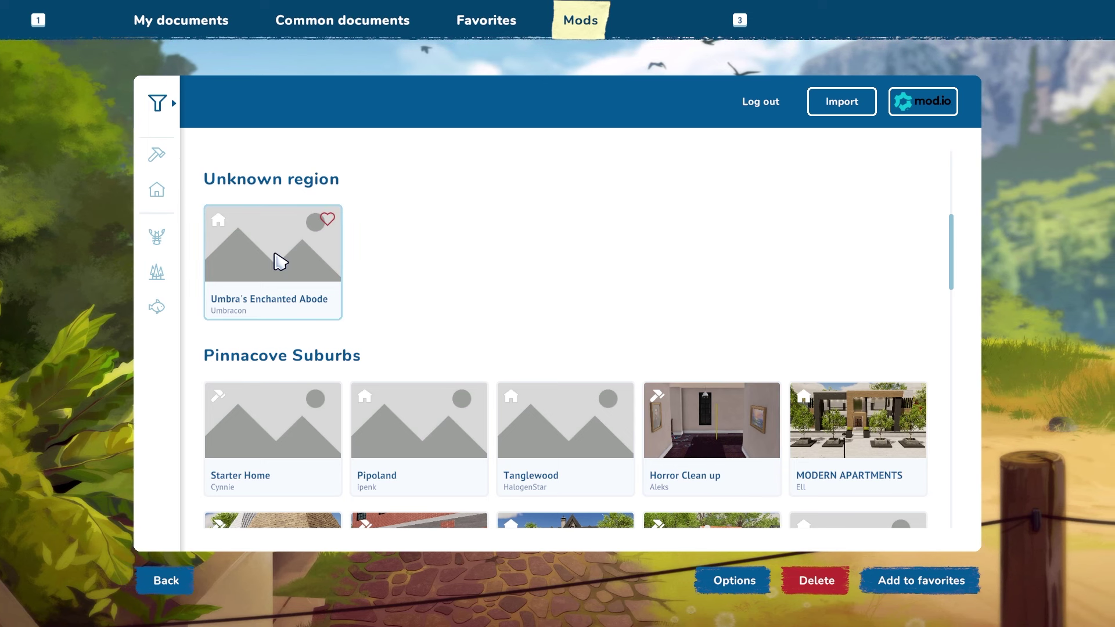
{"action": "scroll", "coordinate": [557, 203], "scroll_direction": "down", "scroll_amount": 4}
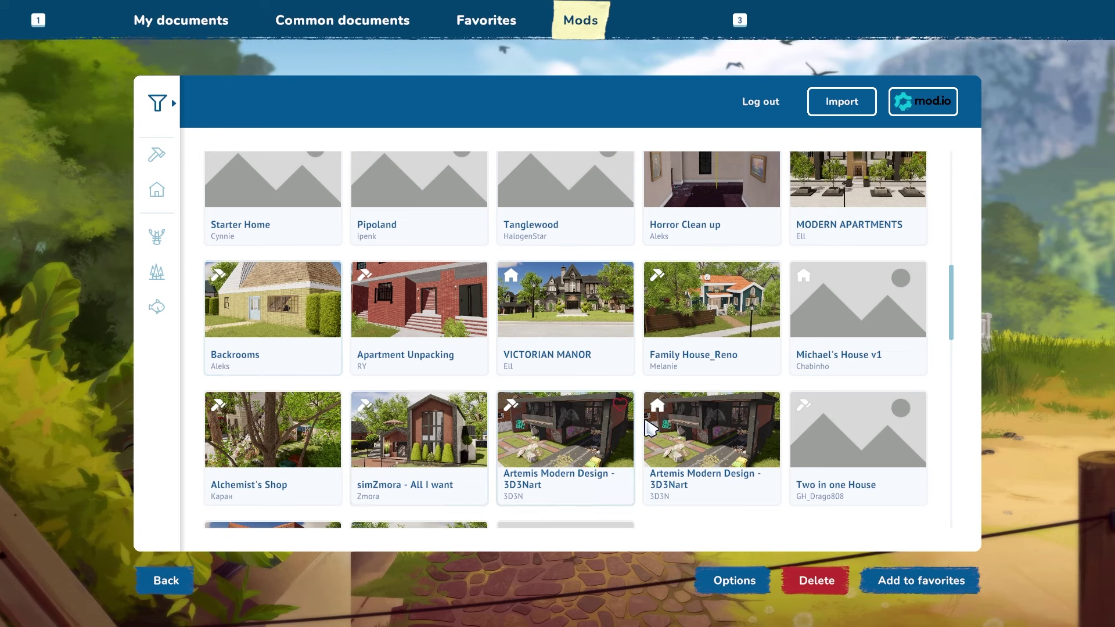
{"action": "scroll", "coordinate": [748, 279], "scroll_direction": "up", "scroll_amount": 2}
{"action": "scroll", "coordinate": [748, 279], "scroll_direction": "up", "scroll_amount": 5}
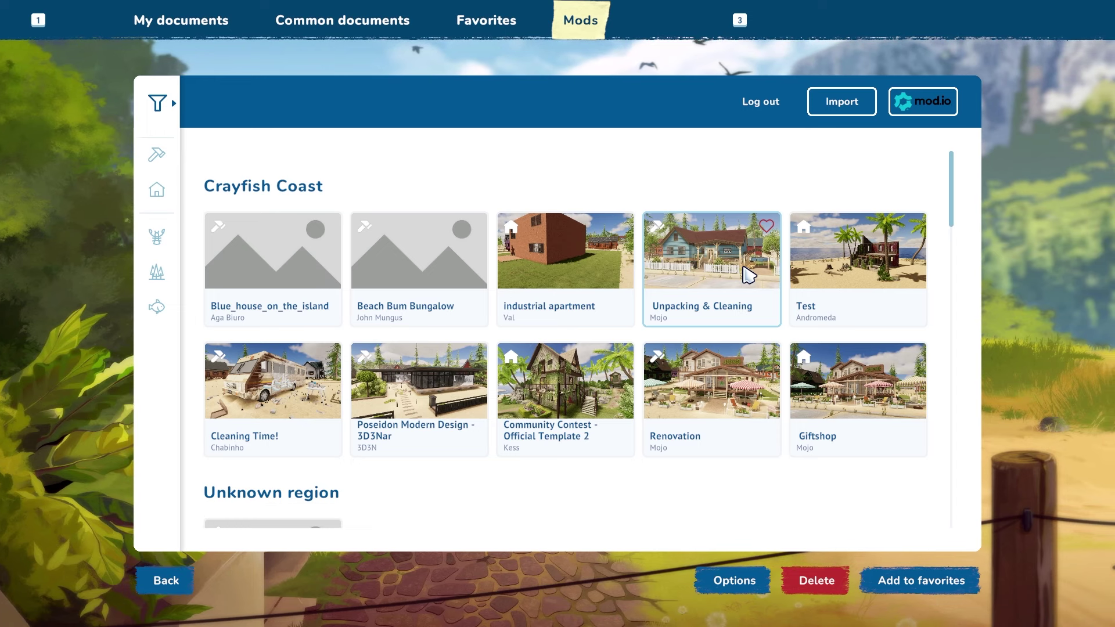
{"action": "scroll", "coordinate": [749, 275], "scroll_direction": "down", "scroll_amount": 3}
{"action": "scroll", "coordinate": [748, 275], "scroll_direction": "down", "scroll_amount": 2}
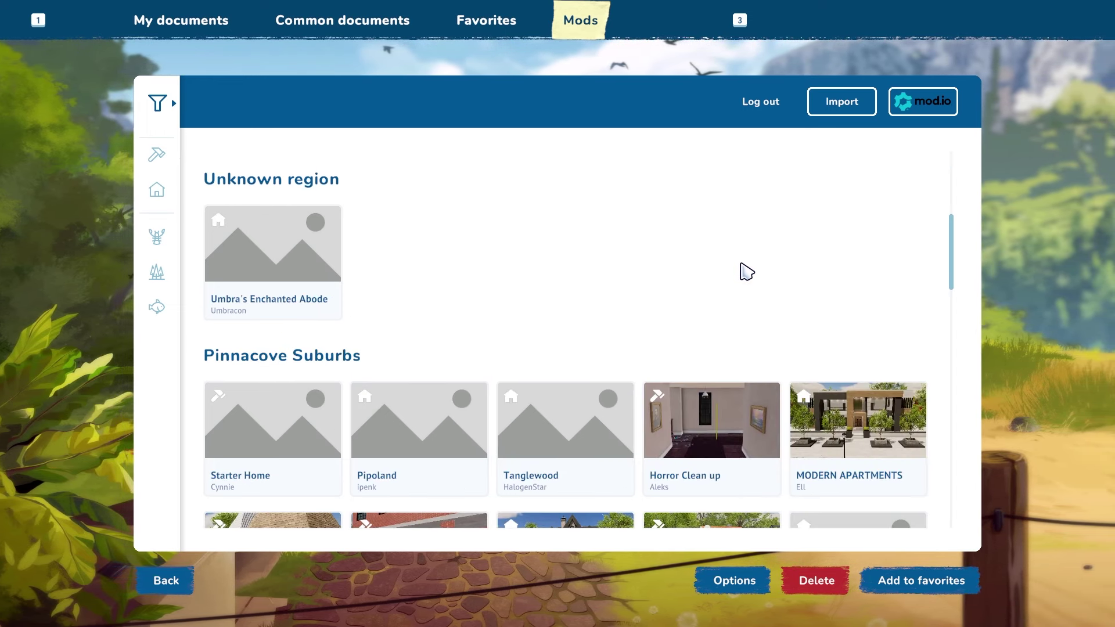